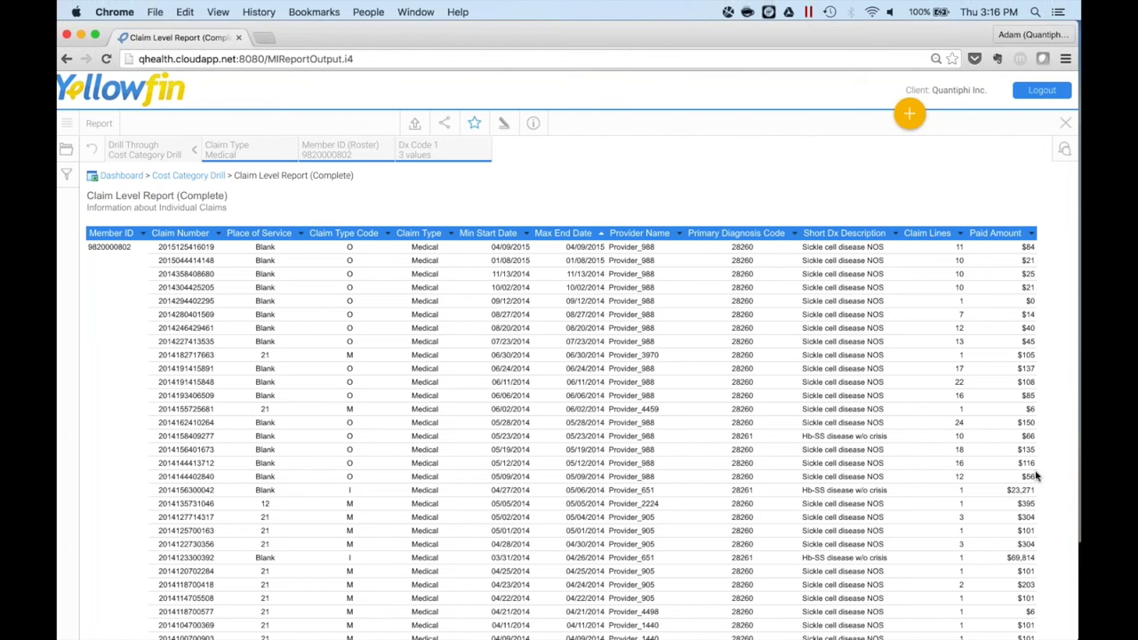
# - Return to the dashboard and drill the 2014 row of Overview by Year down to Long Dx Description
pyautogui.click(128, 179)
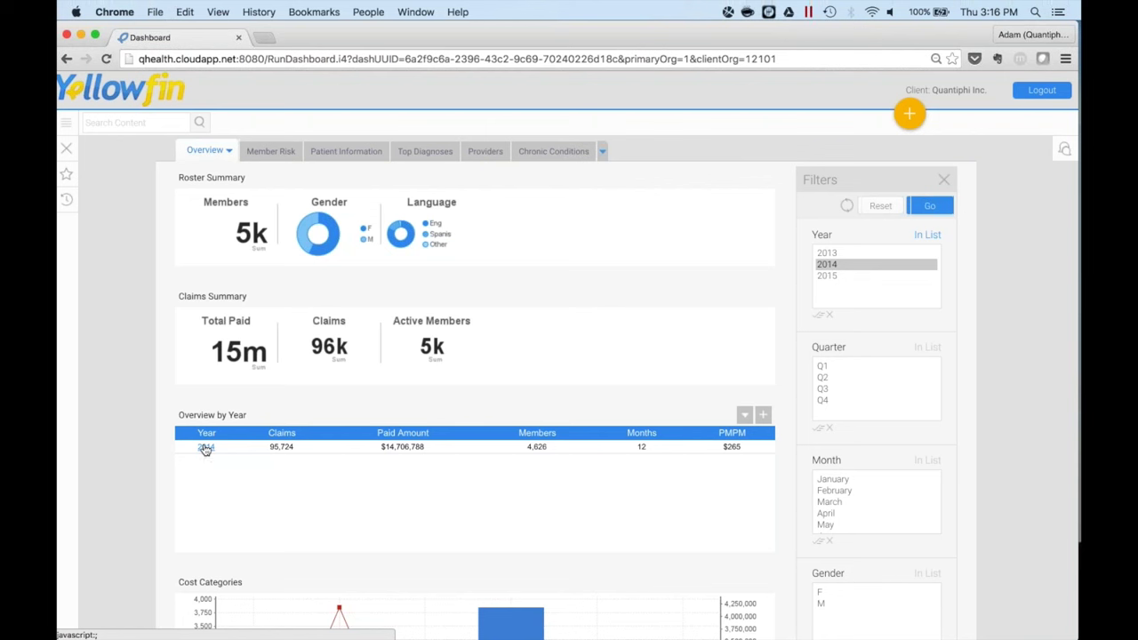
pyautogui.click(204, 447)
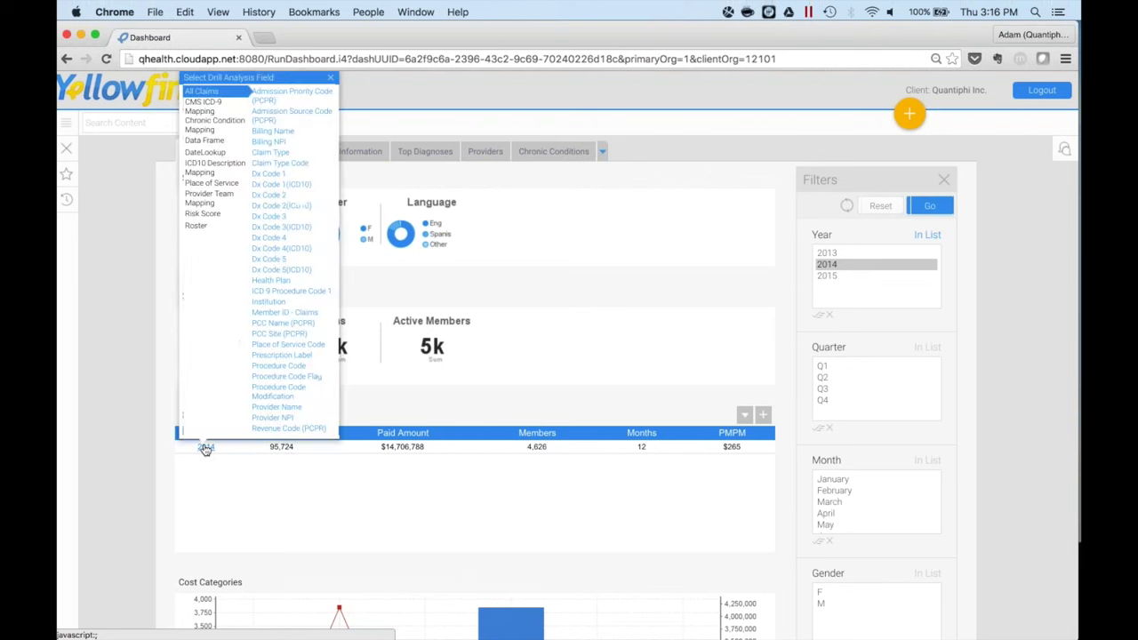
pyautogui.click(203, 105)
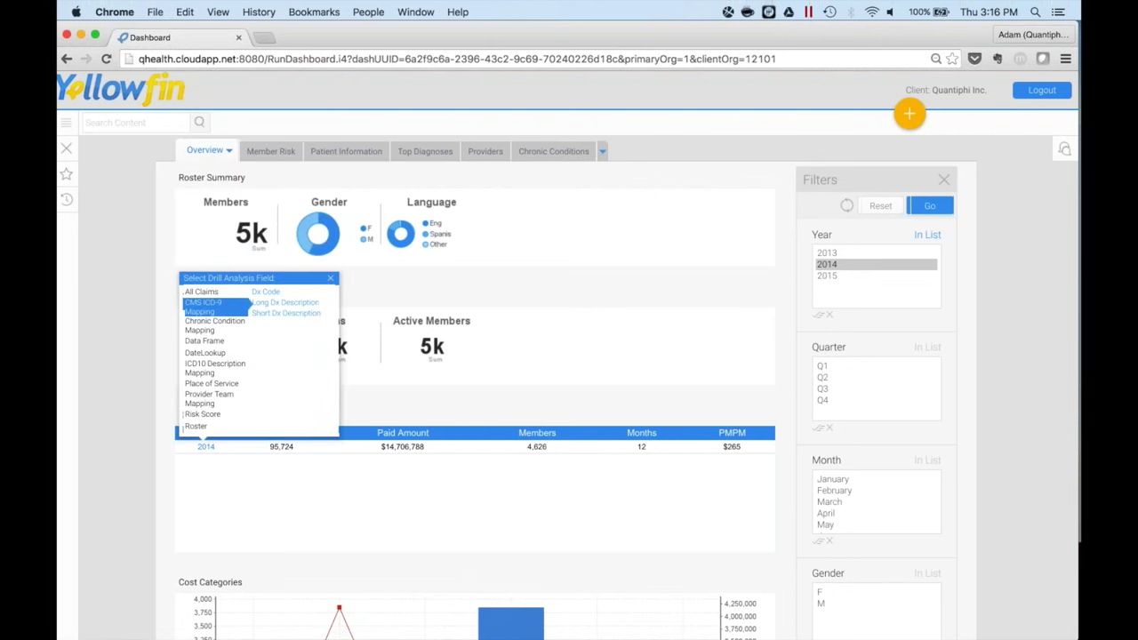
pyautogui.click(279, 307)
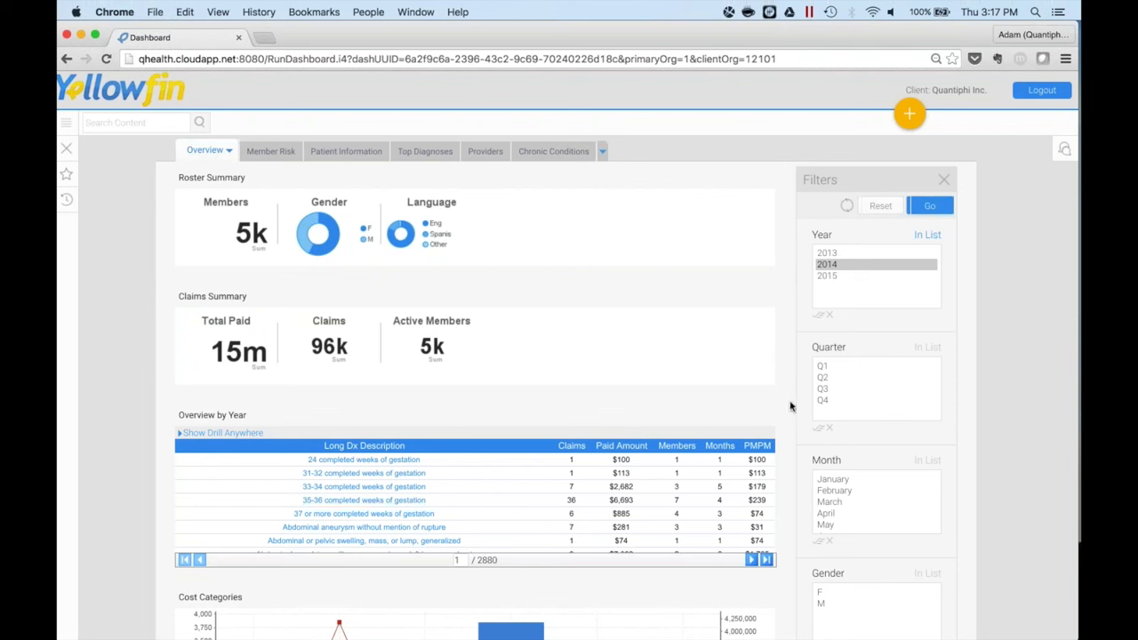
# - Open the full Overview by Year report and sort it by Paid Amount in descending order
pyautogui.click(764, 415)
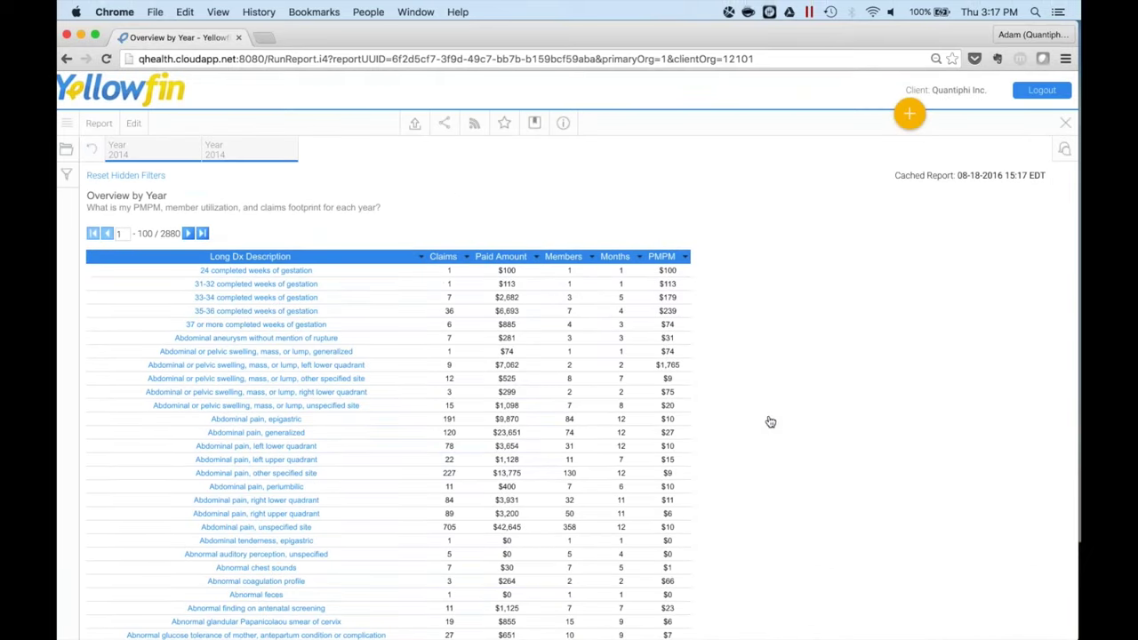
pyautogui.click(536, 258)
pyautogui.moveTo(546, 296)
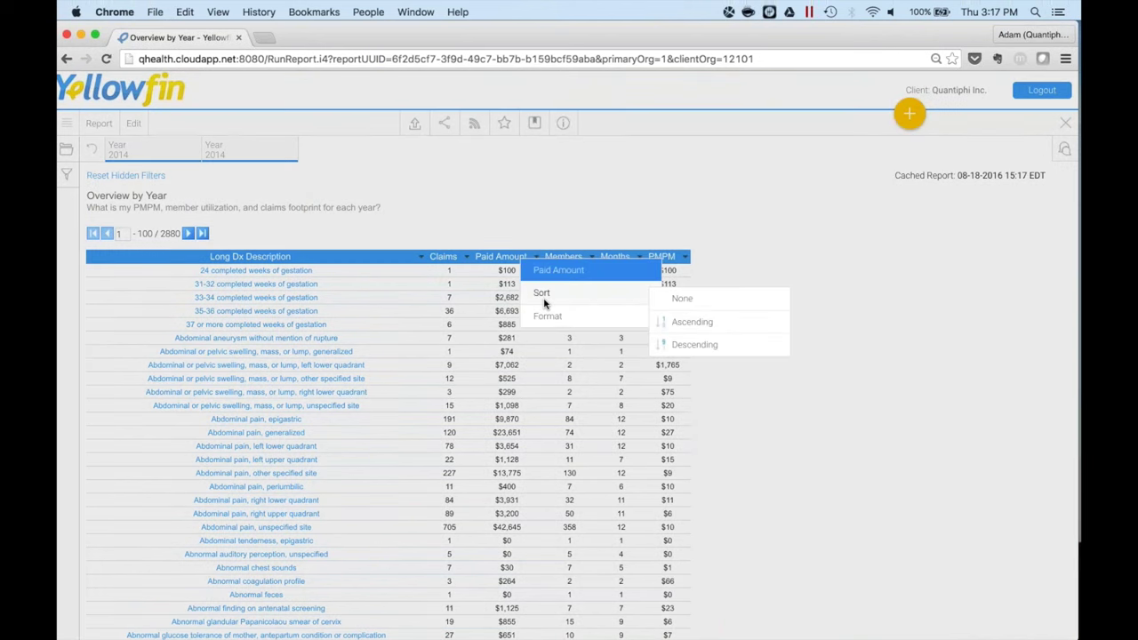
pyautogui.click(705, 341)
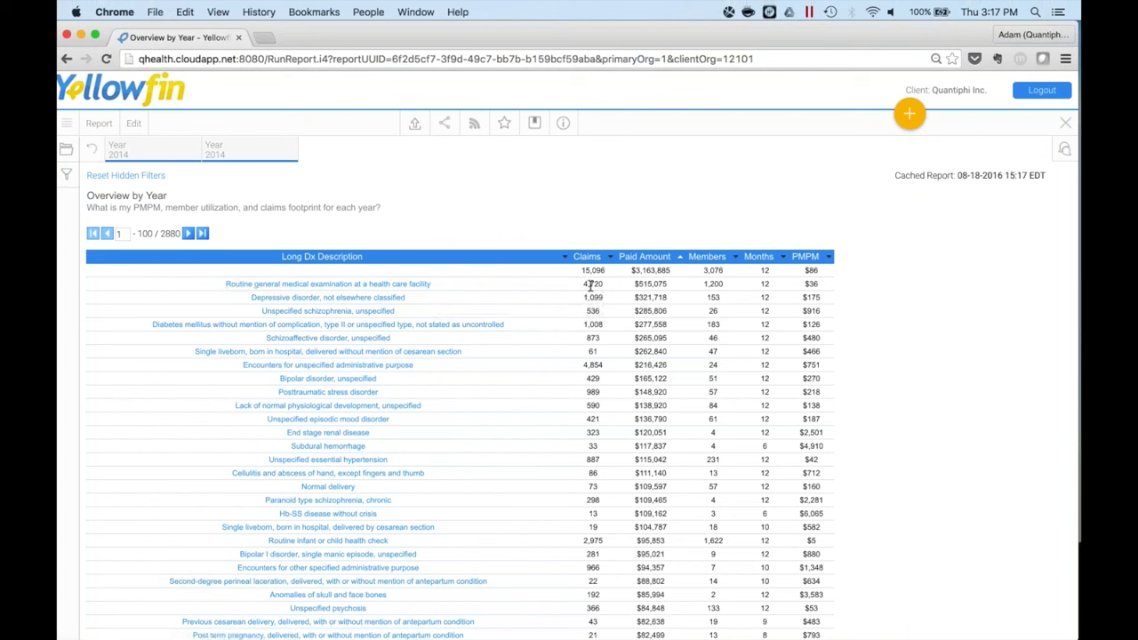
# - Drill the routine general medical examination diagnosis down to the DateLookup field DayName
pyautogui.click(394, 285)
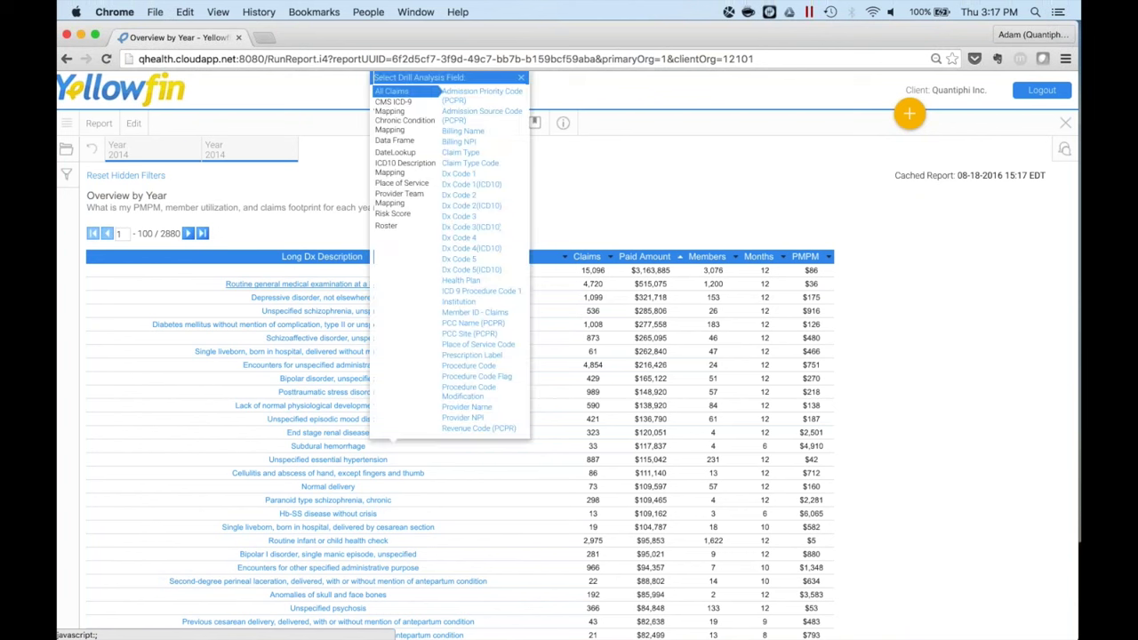
pyautogui.click(403, 154)
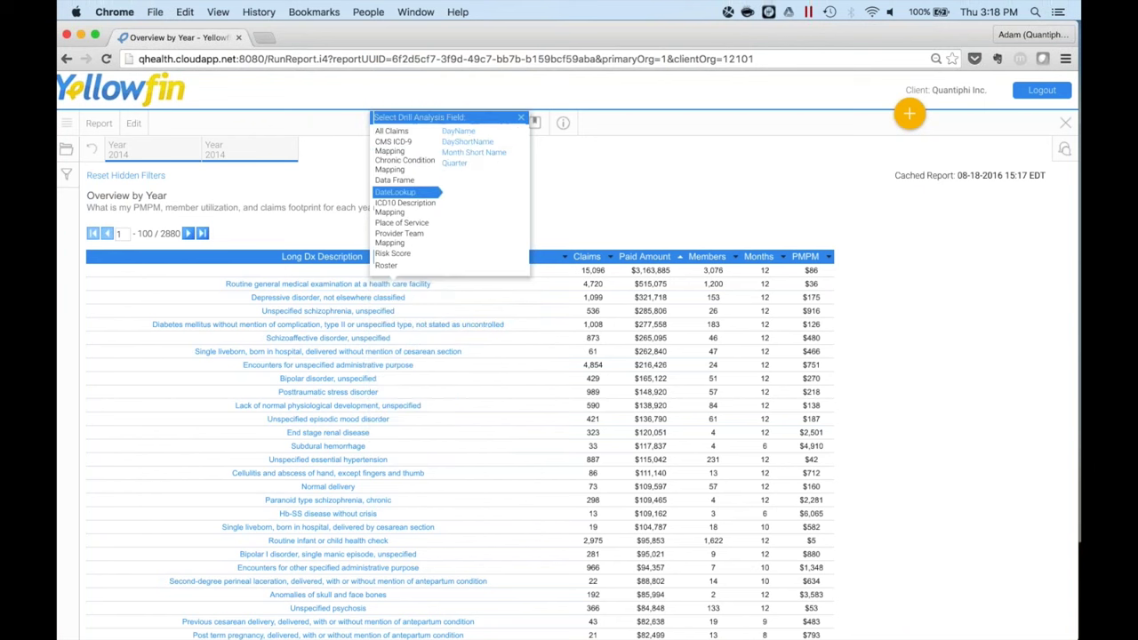
pyautogui.click(460, 133)
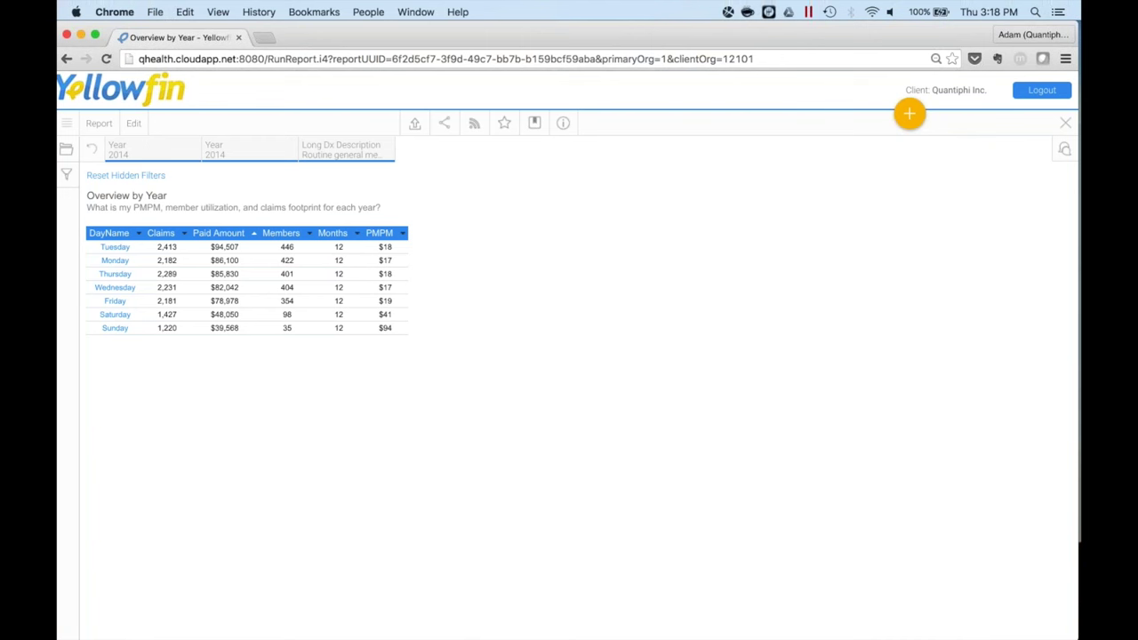
# - Leave the drilled report and return to the Overview dashboard
pyautogui.click(68, 125)
pyautogui.click(89, 189)
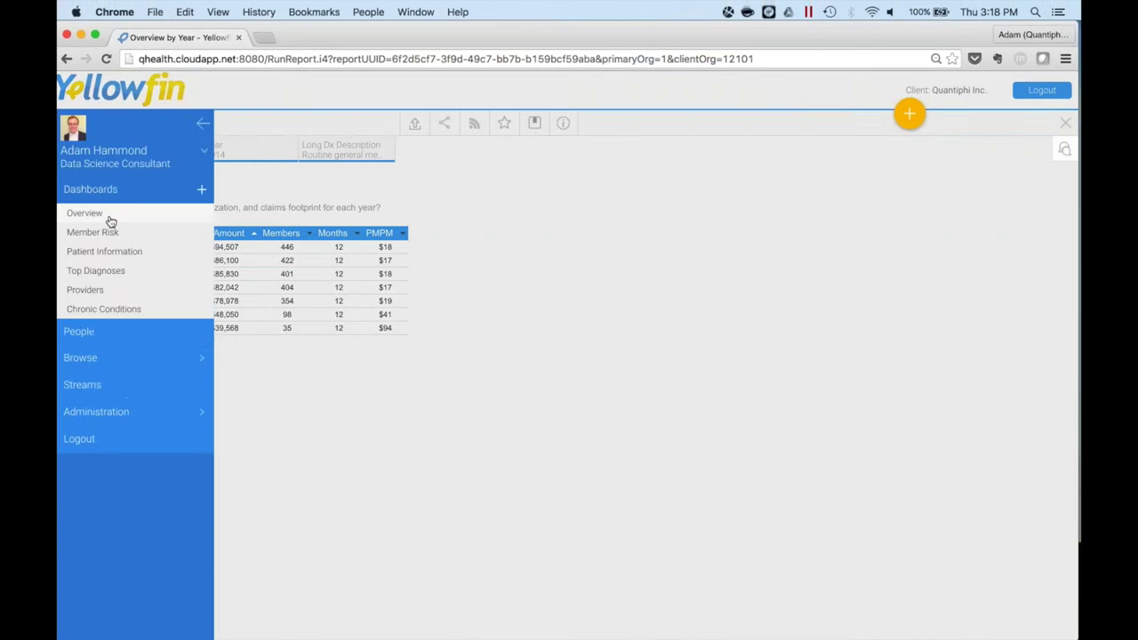
pyautogui.click(85, 213)
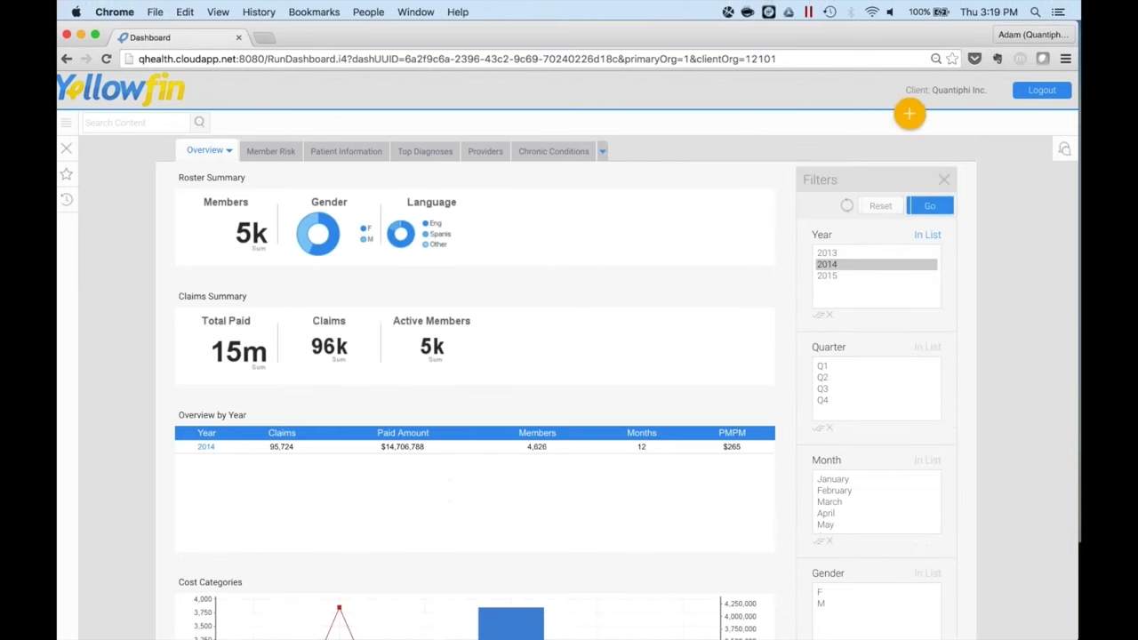
# - Open the Member Risk dashboard and examine the Risk Score vs Cost Categories scatter plot
pyautogui.click(271, 152)
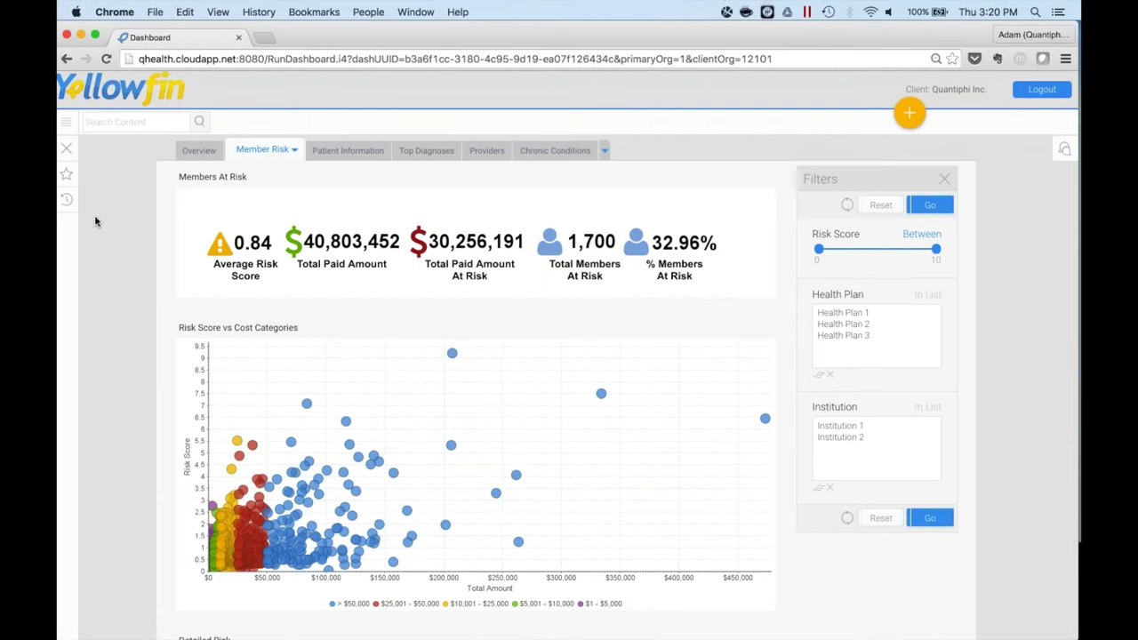
pyautogui.scroll(-5, 96, 222)
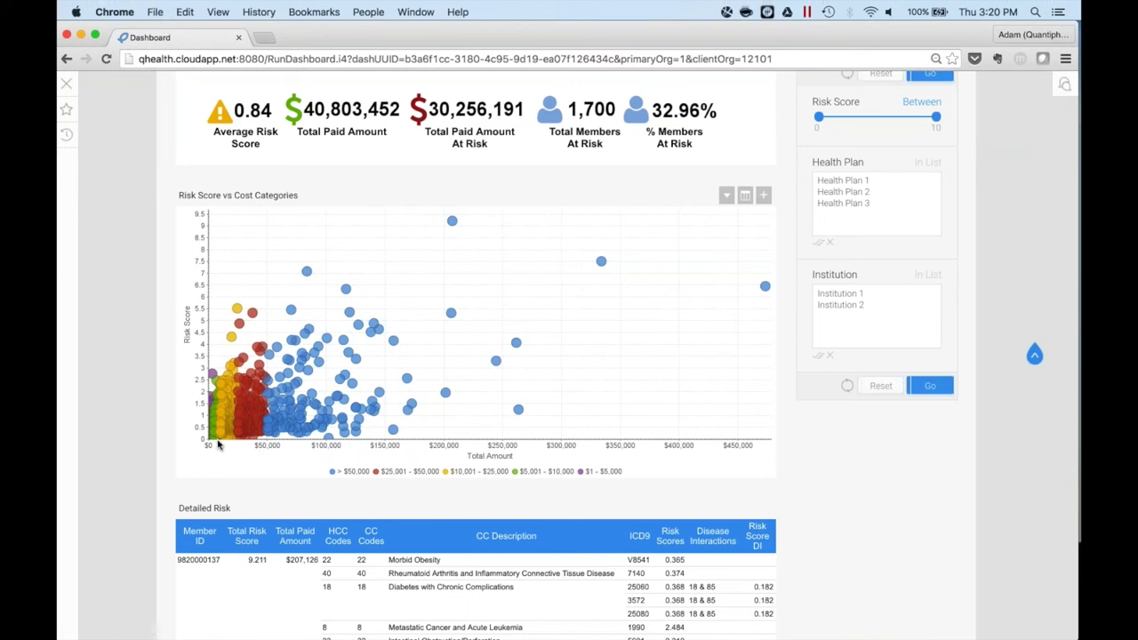
pyautogui.moveTo(217, 444)
pyautogui.moveTo(518, 412)
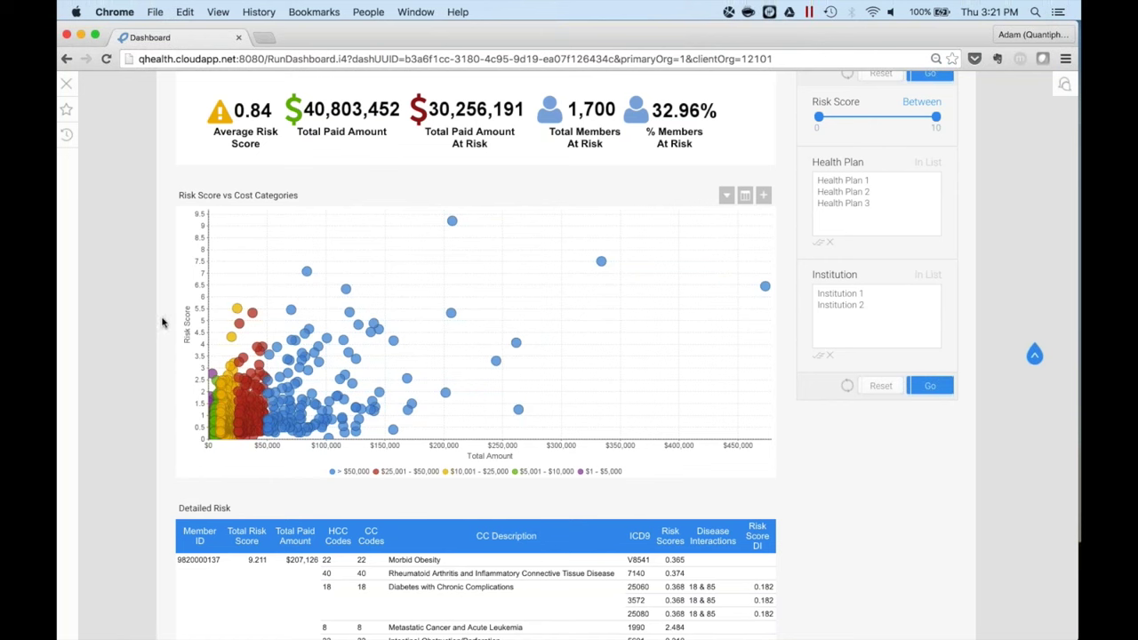
# - Examine the Detailed Risk table's condition codes, risk scores and disease interactions for the highest-risk members
pyautogui.scroll(-3, 152, 328)
pyautogui.scroll(-5, 152, 328)
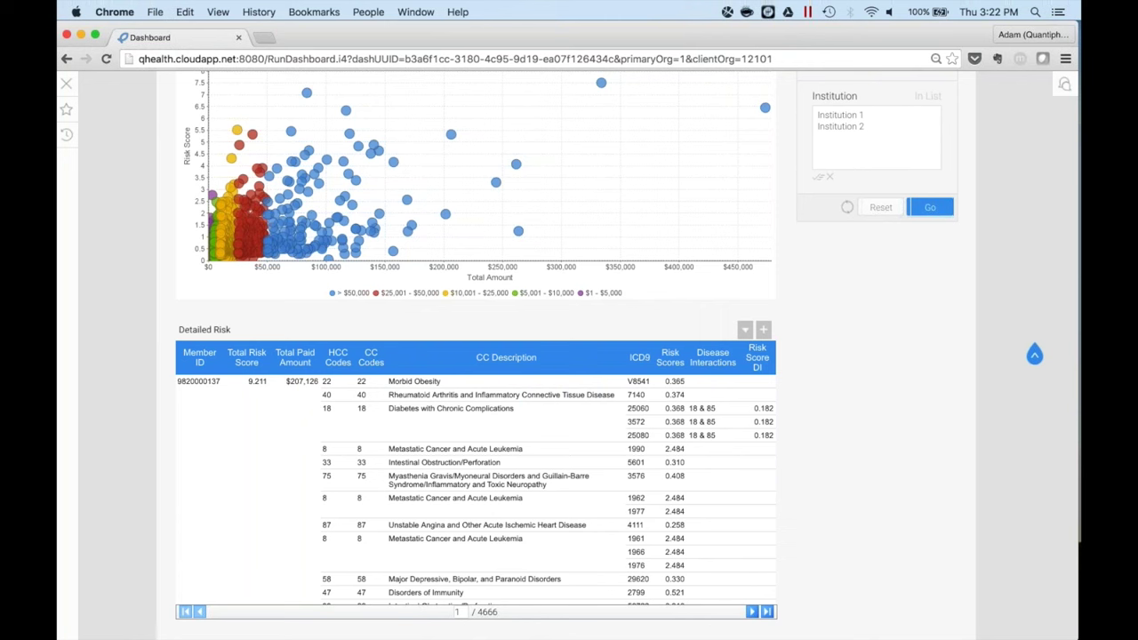
pyautogui.scroll(-1, 569, 355)
pyautogui.scroll(-2, 475, 462)
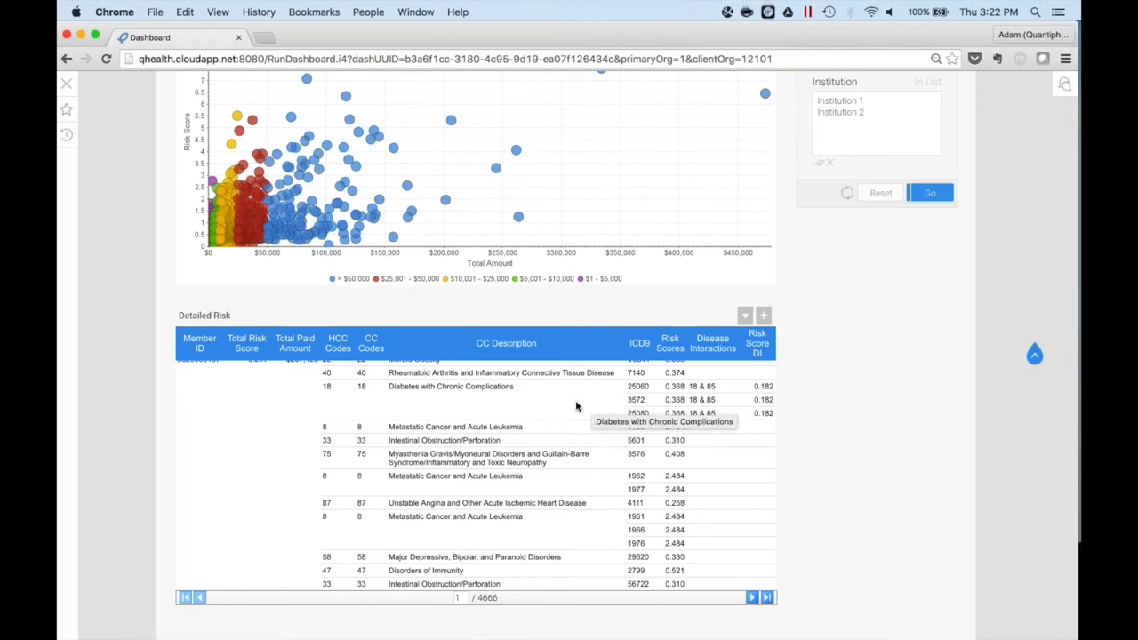
pyautogui.scroll(-5, 576, 407)
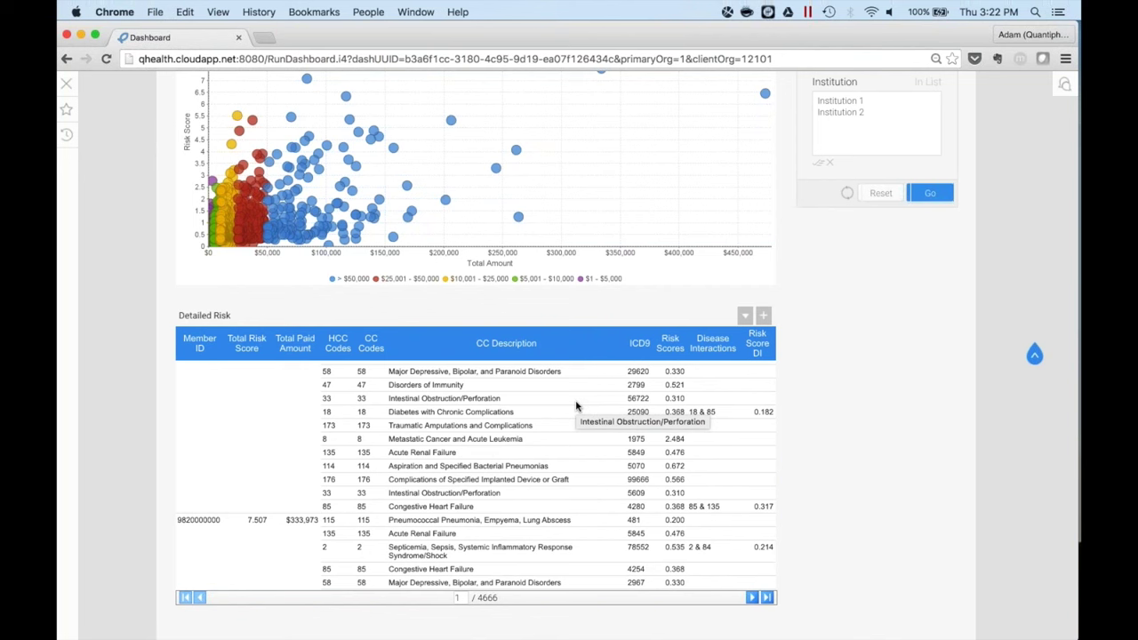
pyautogui.scroll(5, 575, 406)
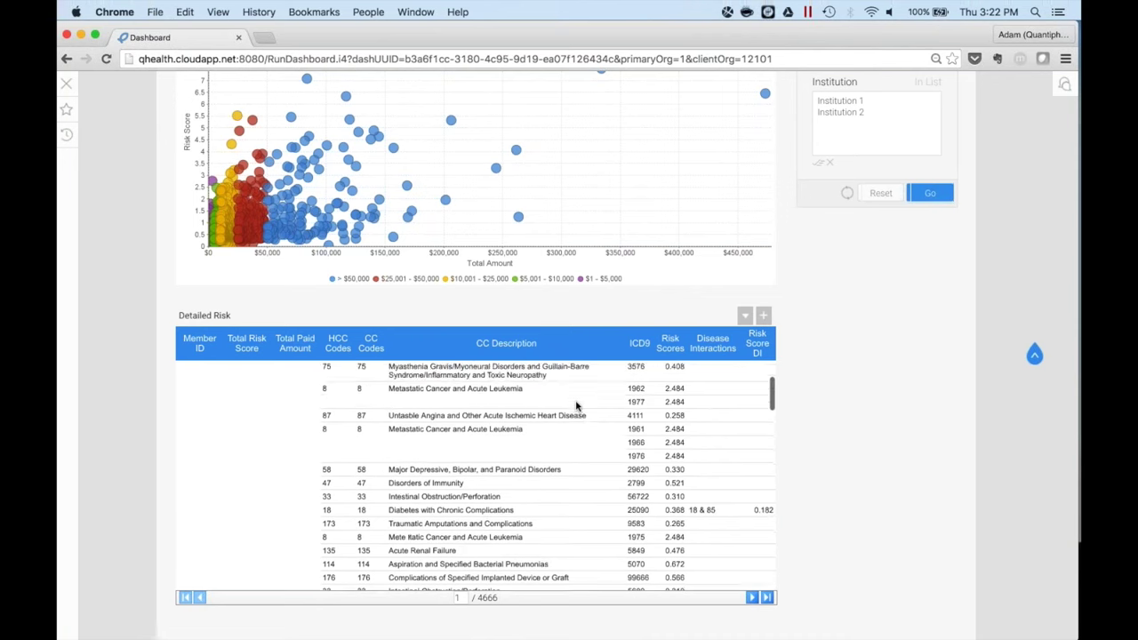
pyautogui.scroll(3, 575, 406)
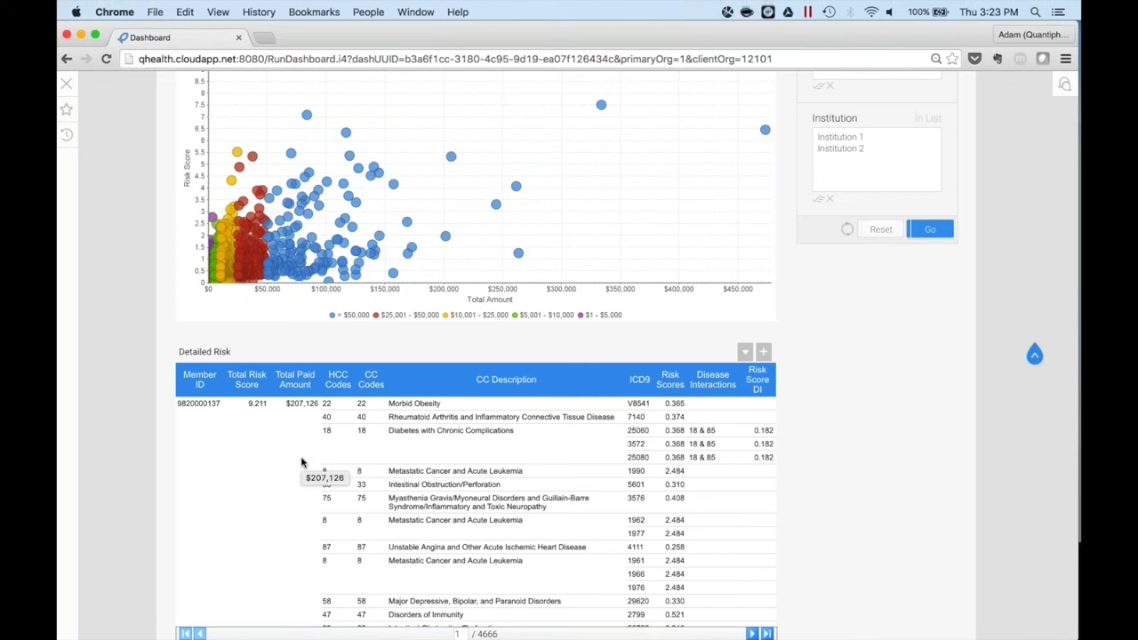
# - Copy the first member's ID from the Detailed Risk table and filter the Patient Information dashboard by it
pyautogui.doubleClick(197, 403)
pyautogui.press('super+c')
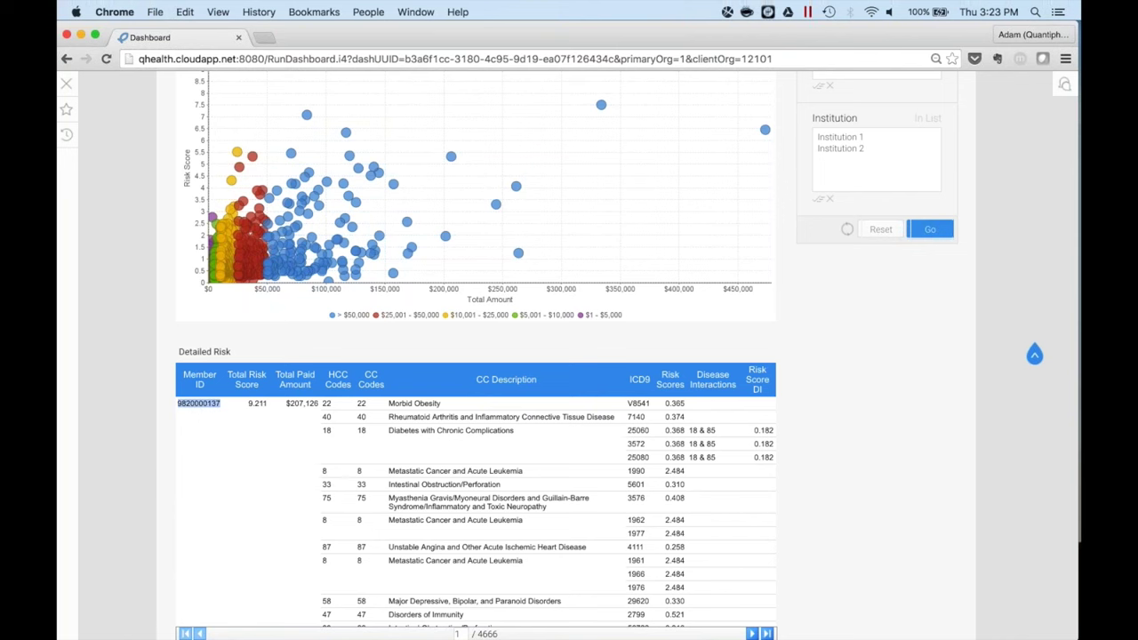
pyautogui.scroll(8, 127, 402)
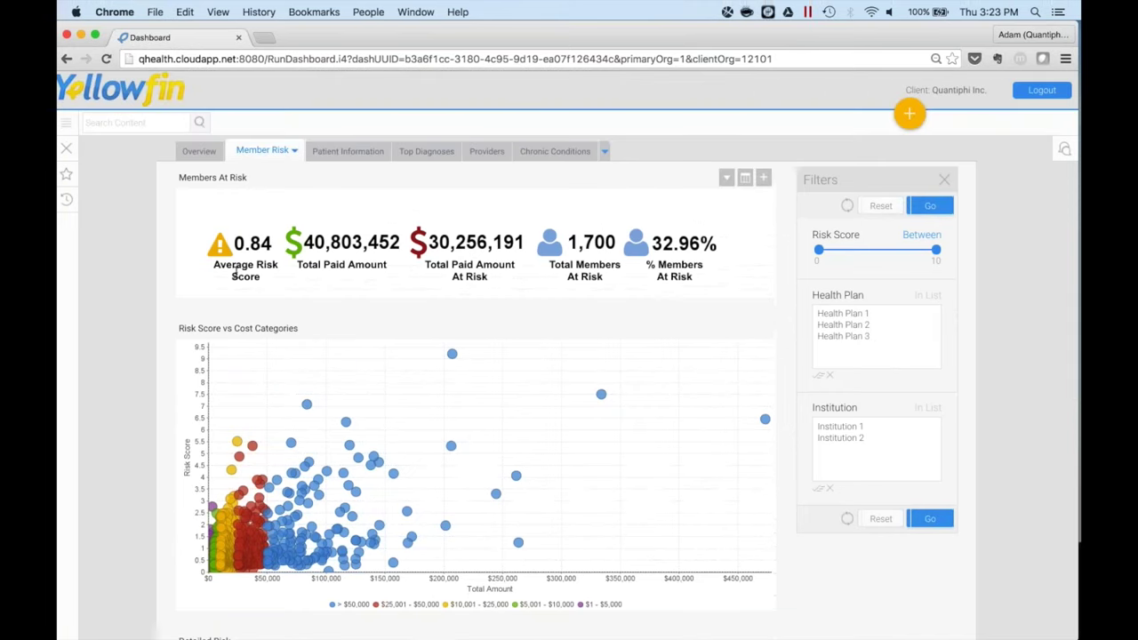
pyautogui.click(352, 157)
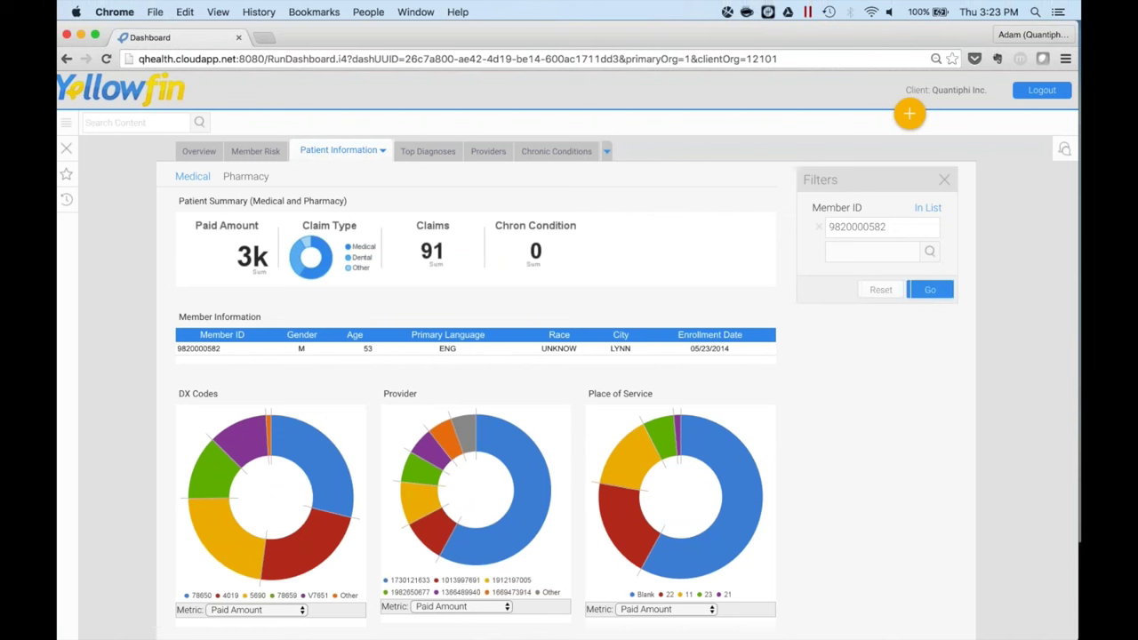
pyautogui.doubleClick(864, 225)
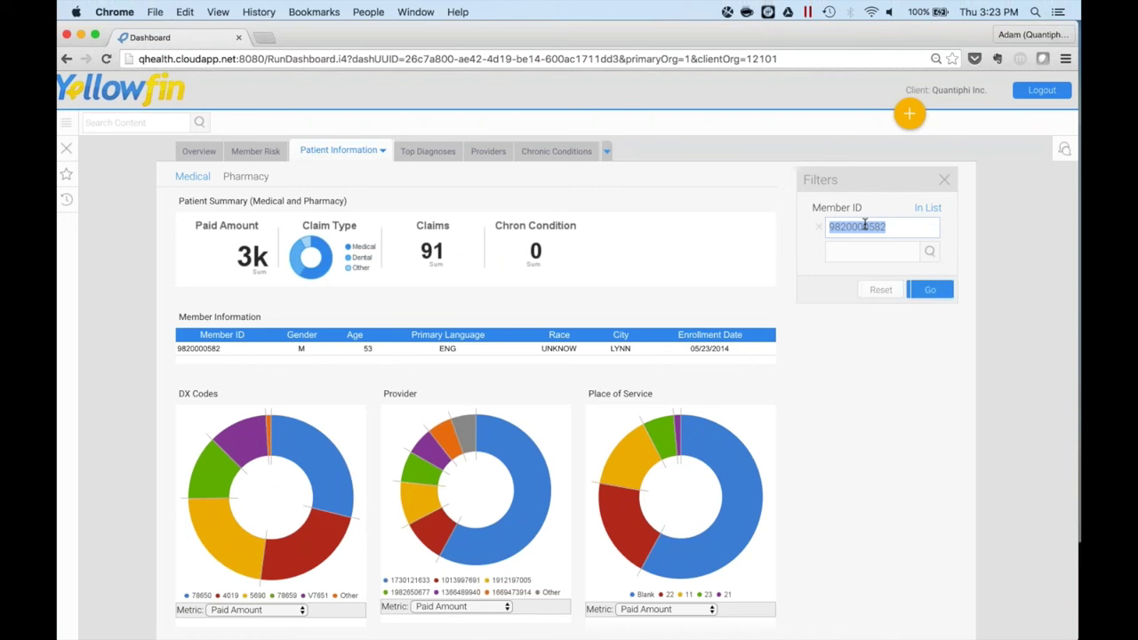
pyautogui.press('super+v')
pyautogui.click(925, 290)
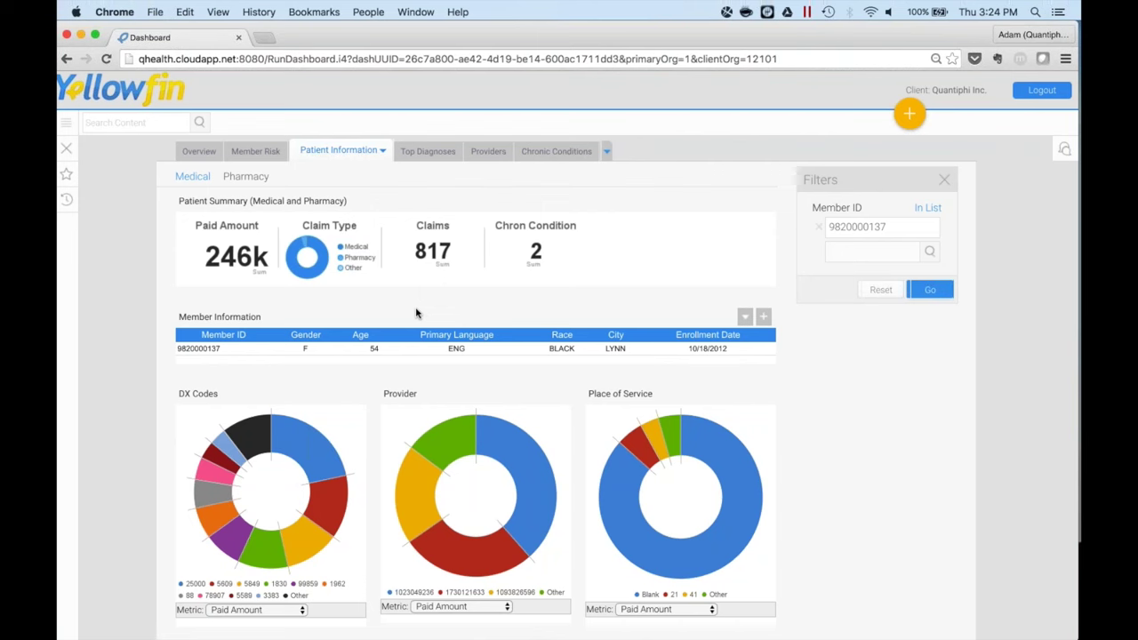
# - Examine the member's patient summary, demographic information, breakdown charts and latest medical claims
pyautogui.scroll(-1, 415, 313)
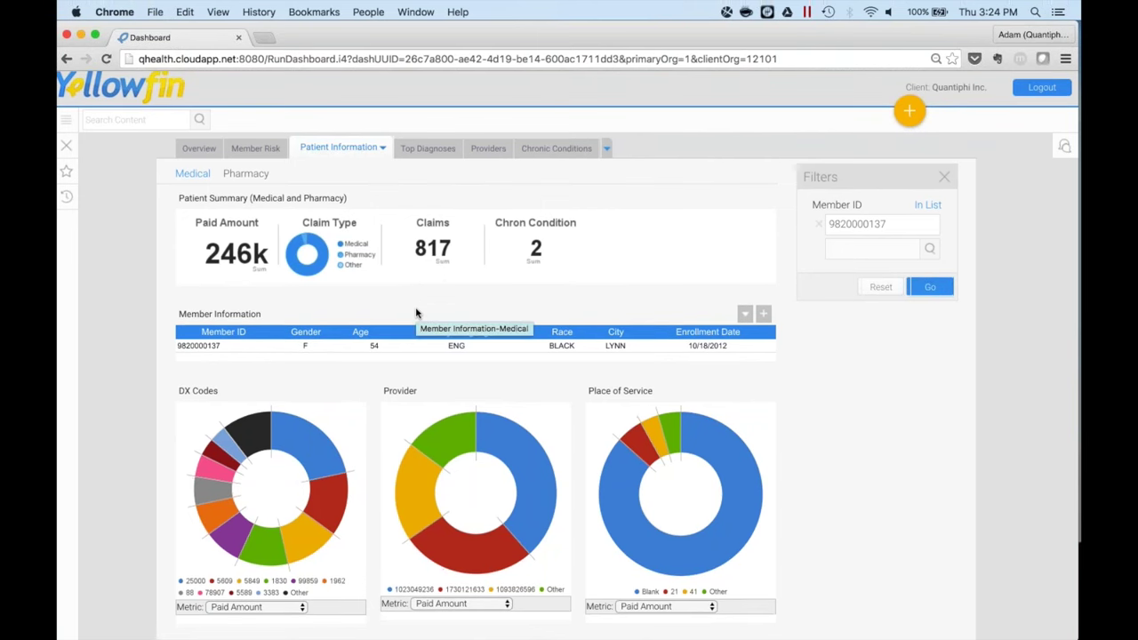
pyautogui.scroll(-2, 415, 309)
pyautogui.moveTo(415, 312); pyautogui.dragTo(415, 302)
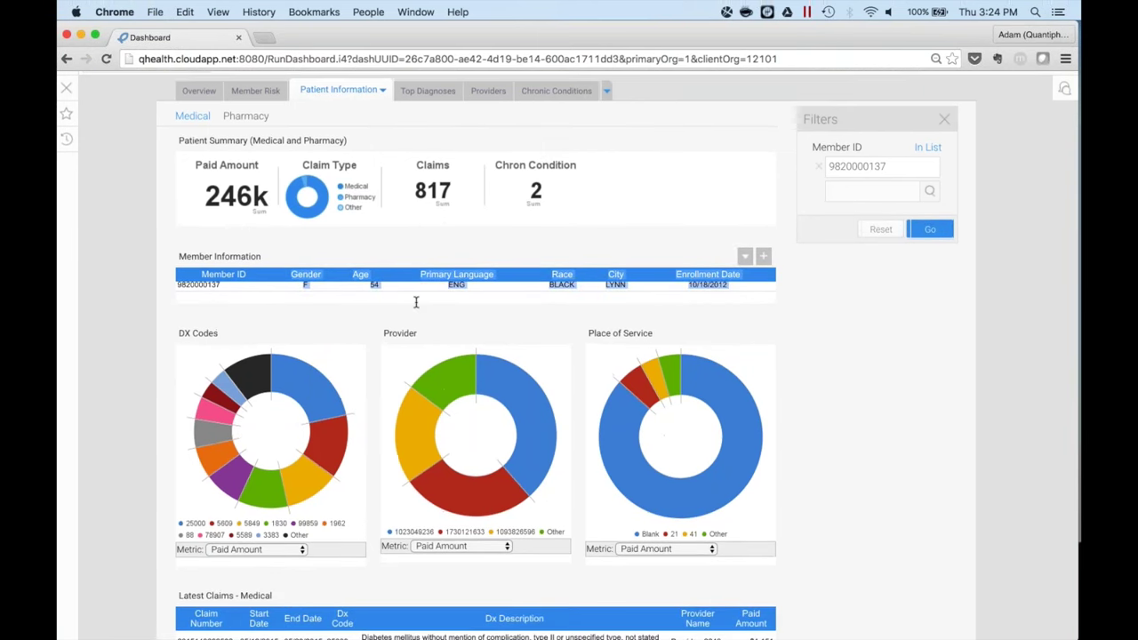
pyautogui.click(415, 302)
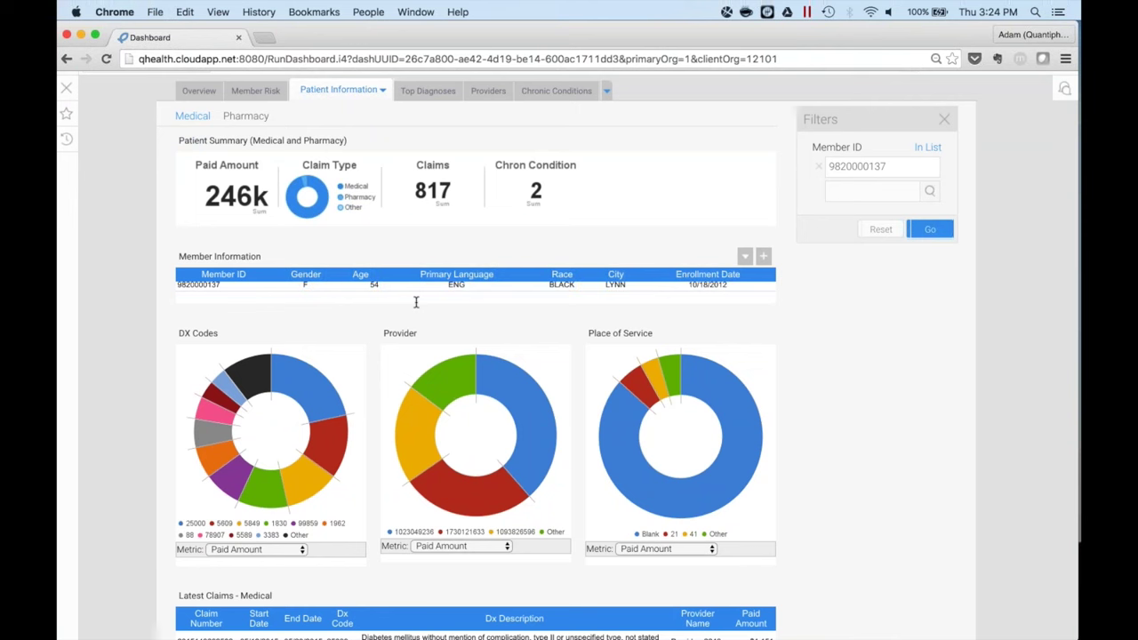
pyautogui.scroll(1, 972, 393)
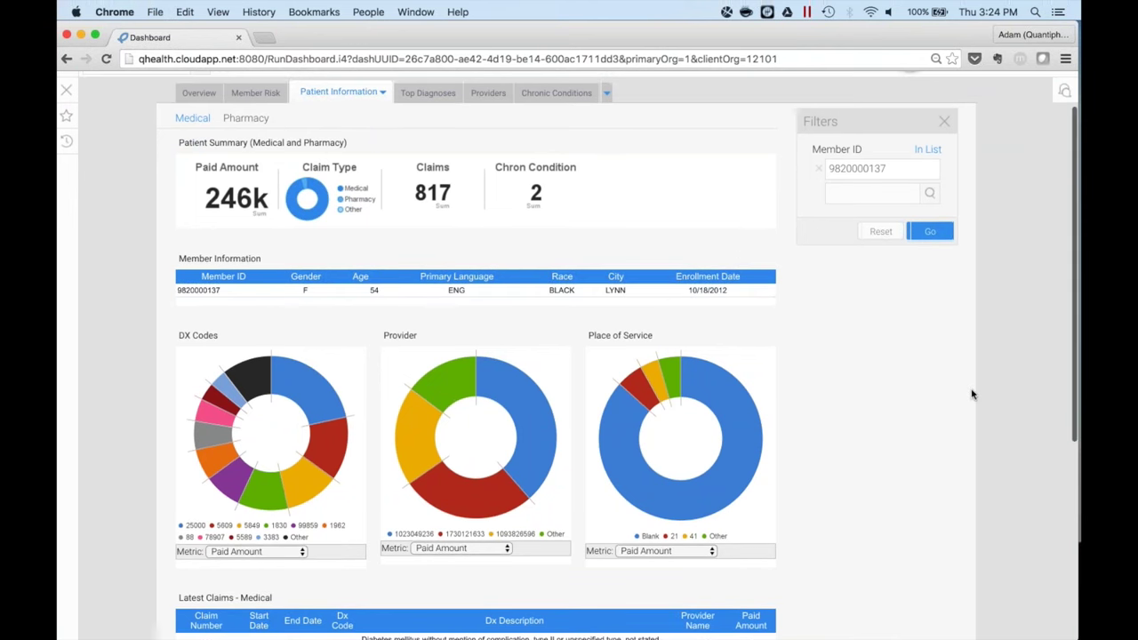
pyautogui.scroll(-3, 972, 394)
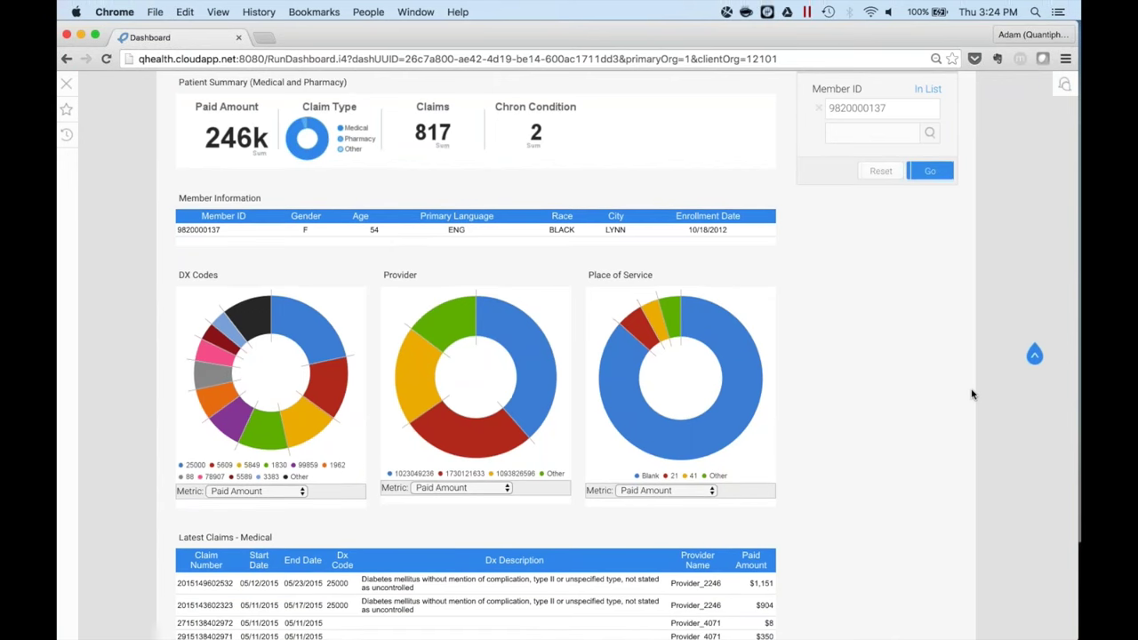
pyautogui.scroll(-3, 972, 393)
pyautogui.scroll(-3, 972, 394)
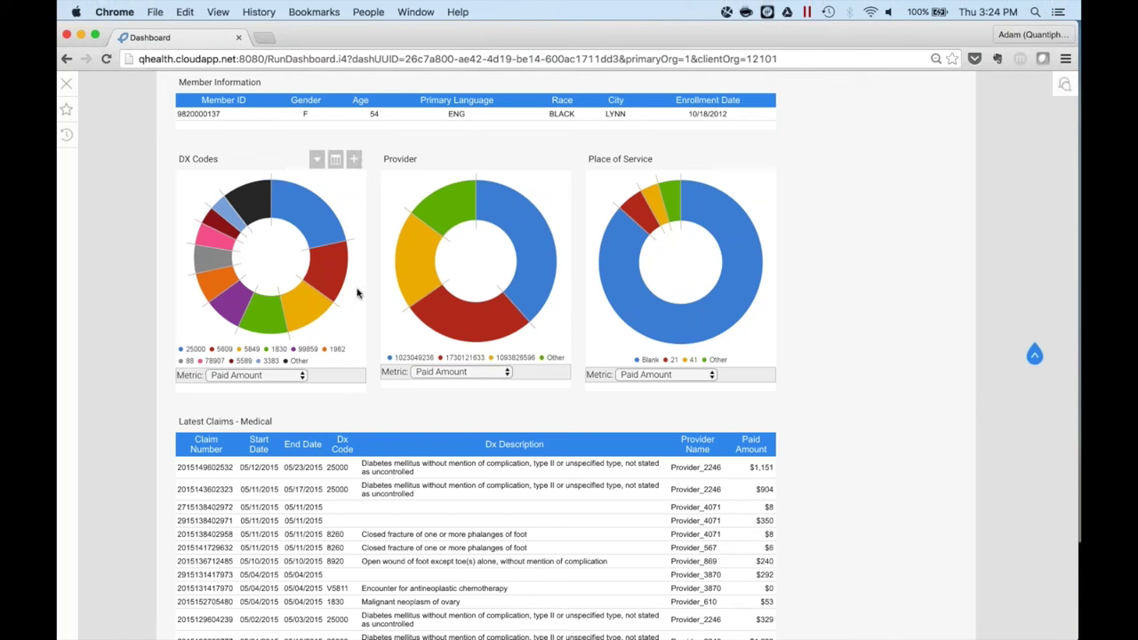
# - Set the DX Codes chart's metric to Claims and show the Provider chart as a table
pyautogui.click(299, 379)
pyautogui.click(297, 388)
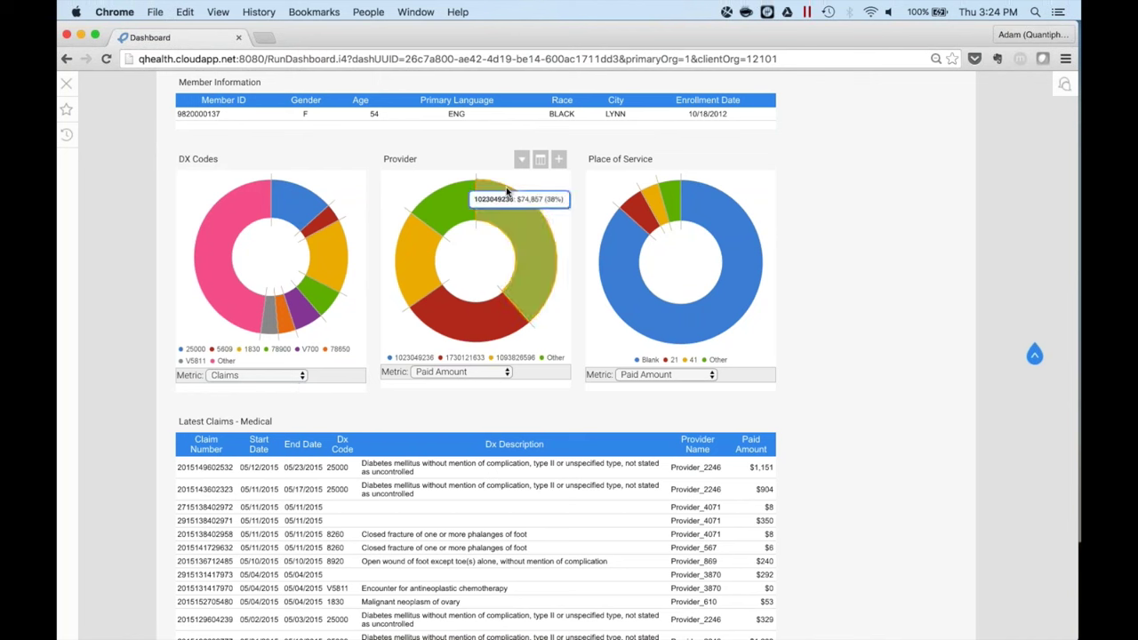
pyautogui.click(541, 160)
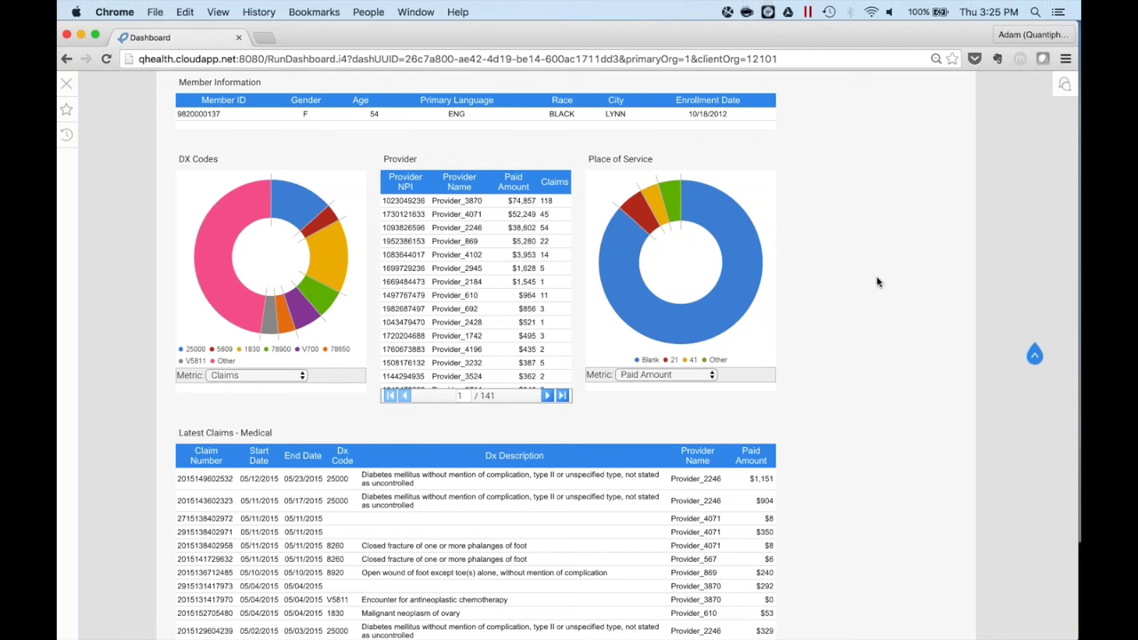
pyautogui.scroll(-1, 877, 282)
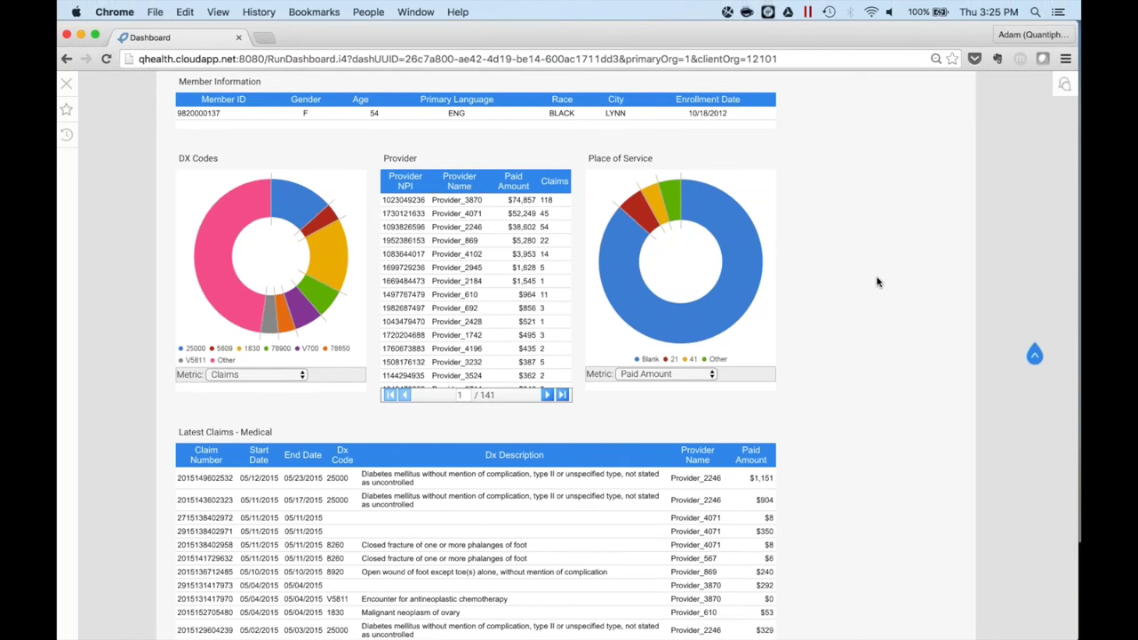
pyautogui.scroll(-4, 877, 282)
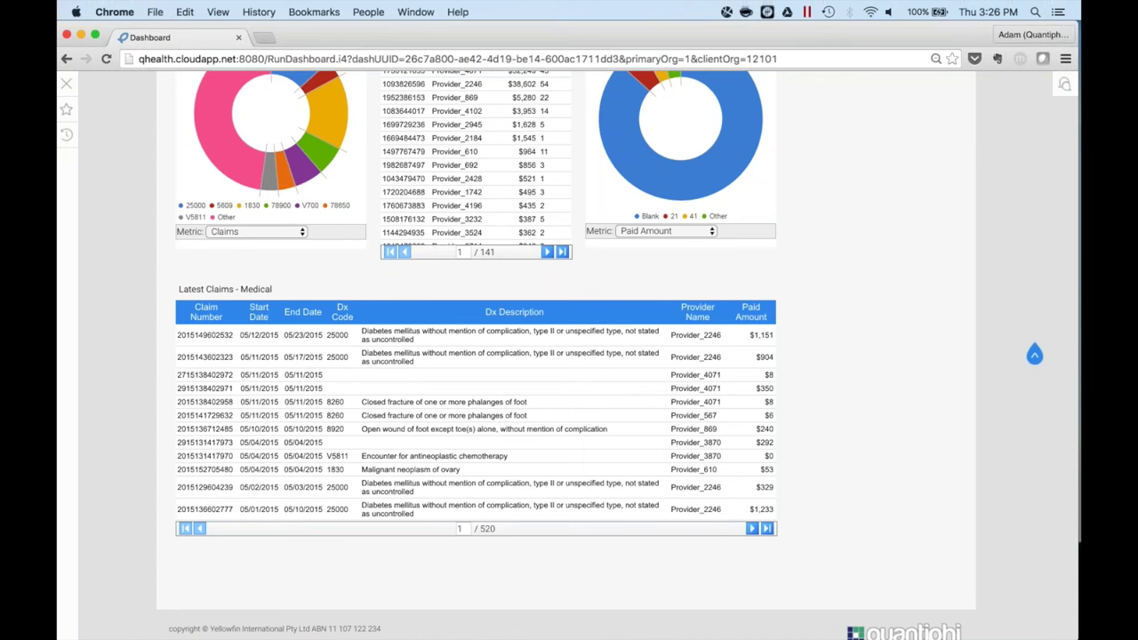
# - Show the Pharmacy view of the selected member's Patient Information dashboard
pyautogui.scroll(5, 85, 95)
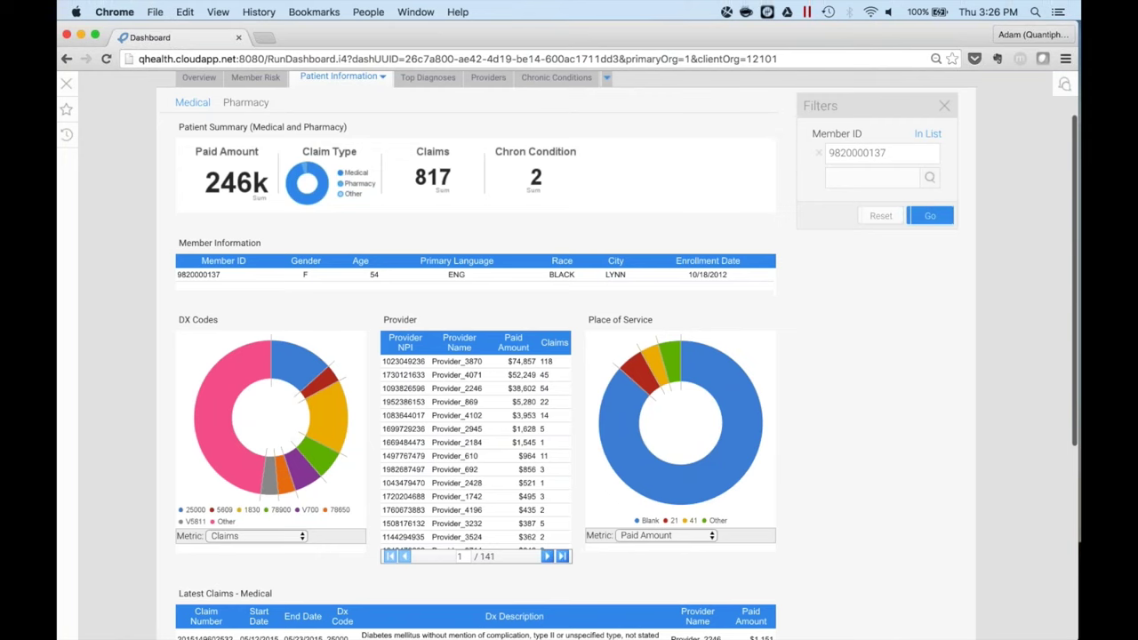
pyautogui.scroll(1, 259, 145)
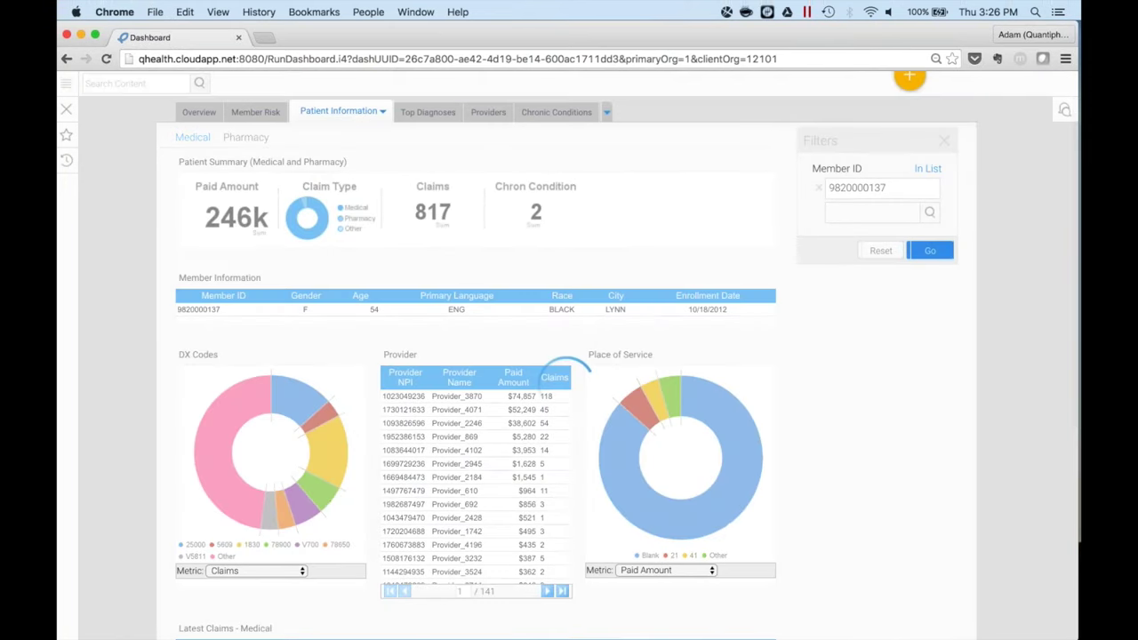
pyautogui.click(257, 142)
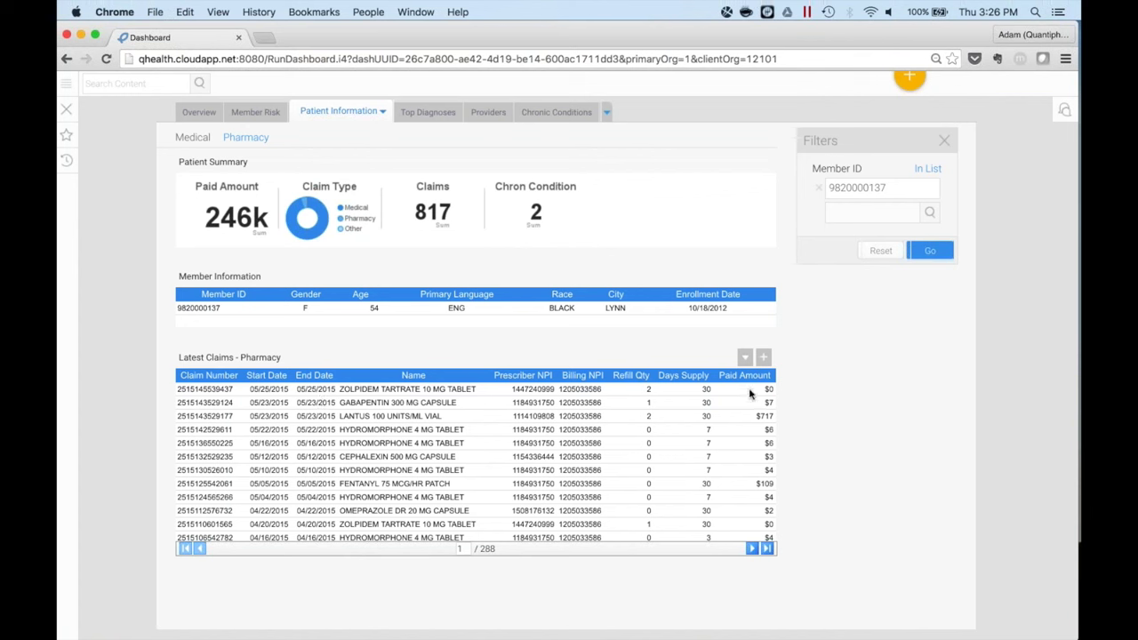
# - Check the export formats offered for the Latest Claims - Pharmacy report and open its sharing options
pyautogui.click(746, 360)
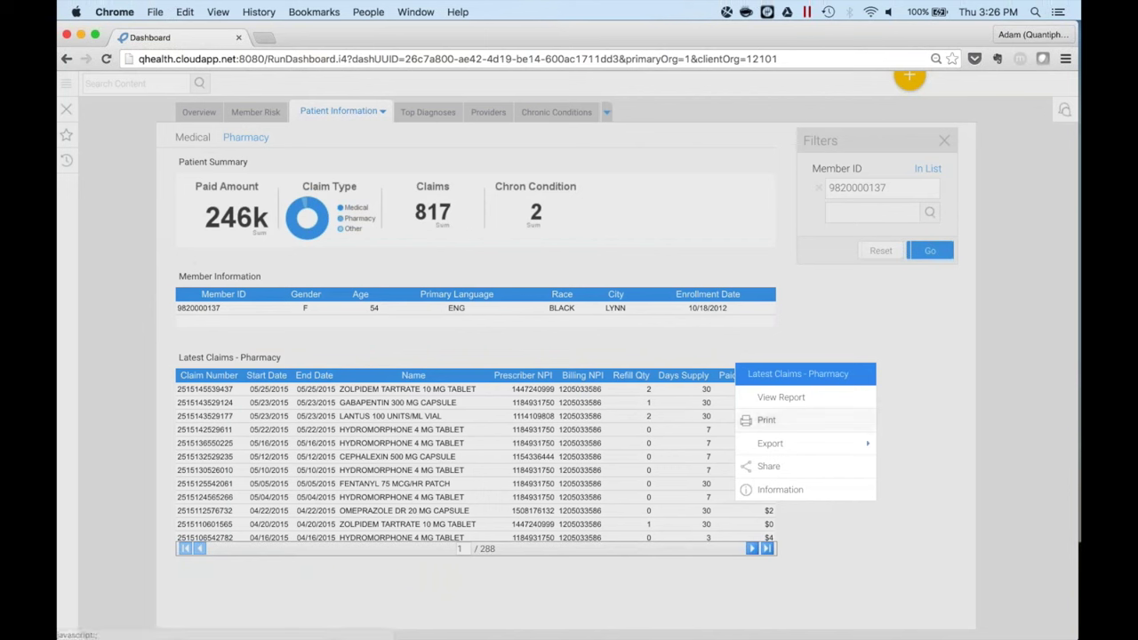
pyautogui.moveTo(764, 443)
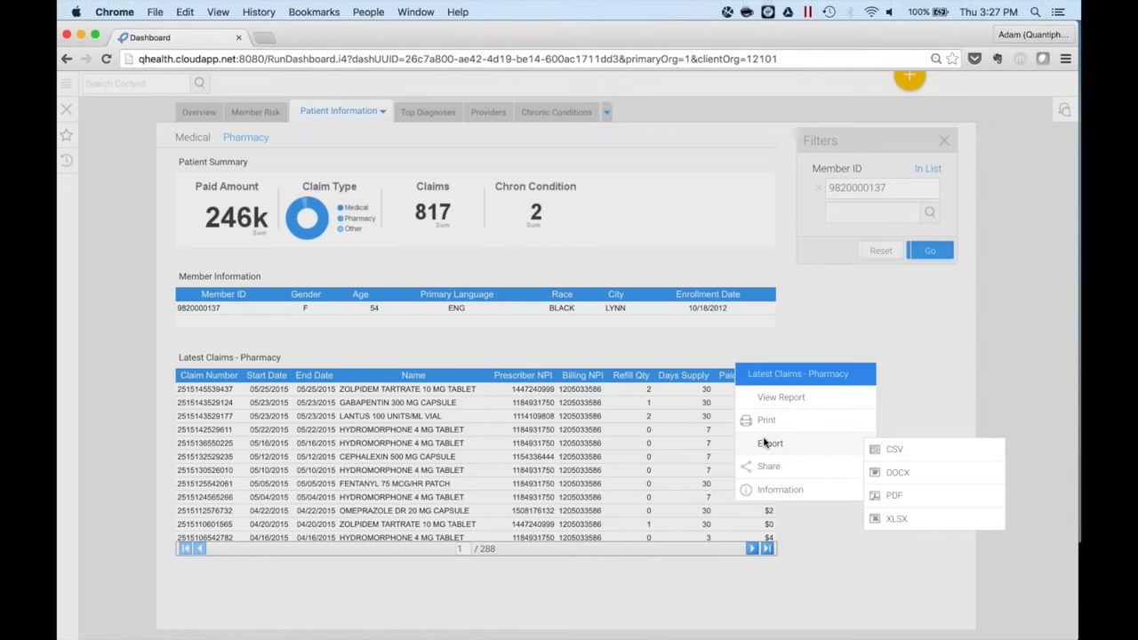
pyautogui.moveTo(763, 443); pyautogui.dragTo(817, 472)
pyautogui.press('Escape')
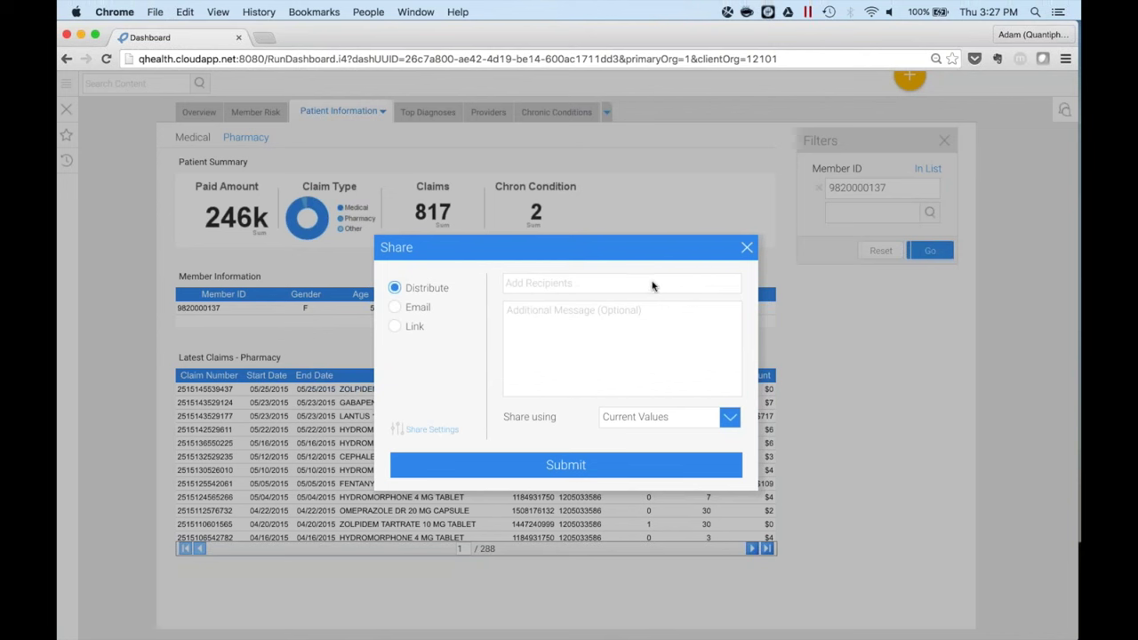
# - Search for a distribution recipient by first name and dismiss the suggestions without adding anyone
pyautogui.click(652, 286)
pyautogui.write('adam')
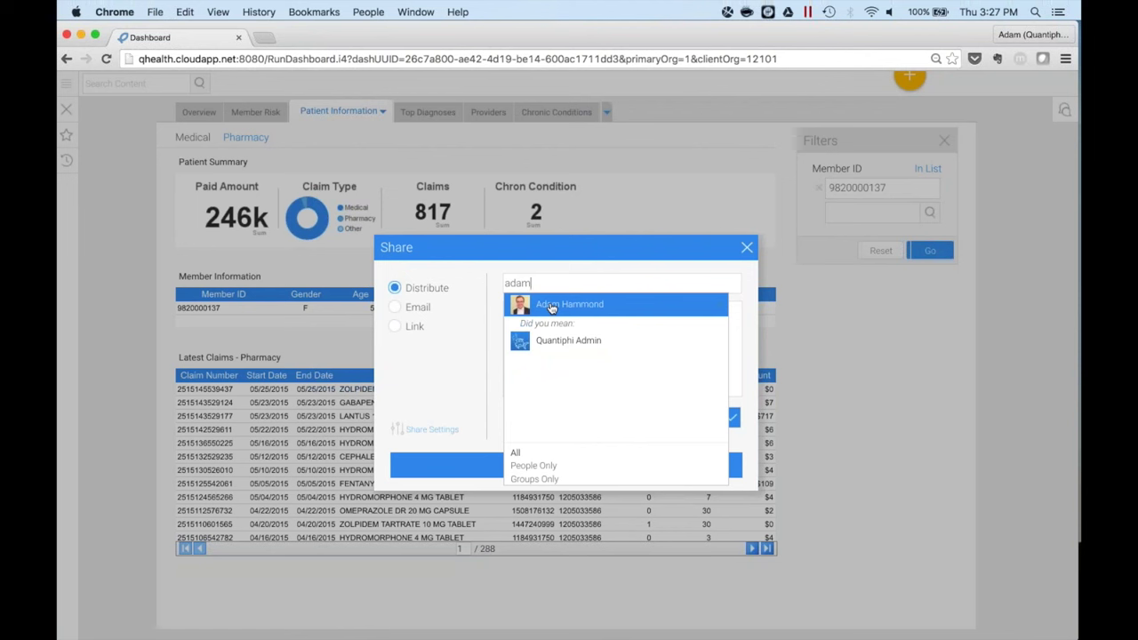
pyautogui.press('Down')
pyautogui.press('Up')
pyautogui.press('Down')
pyautogui.press('Escape')
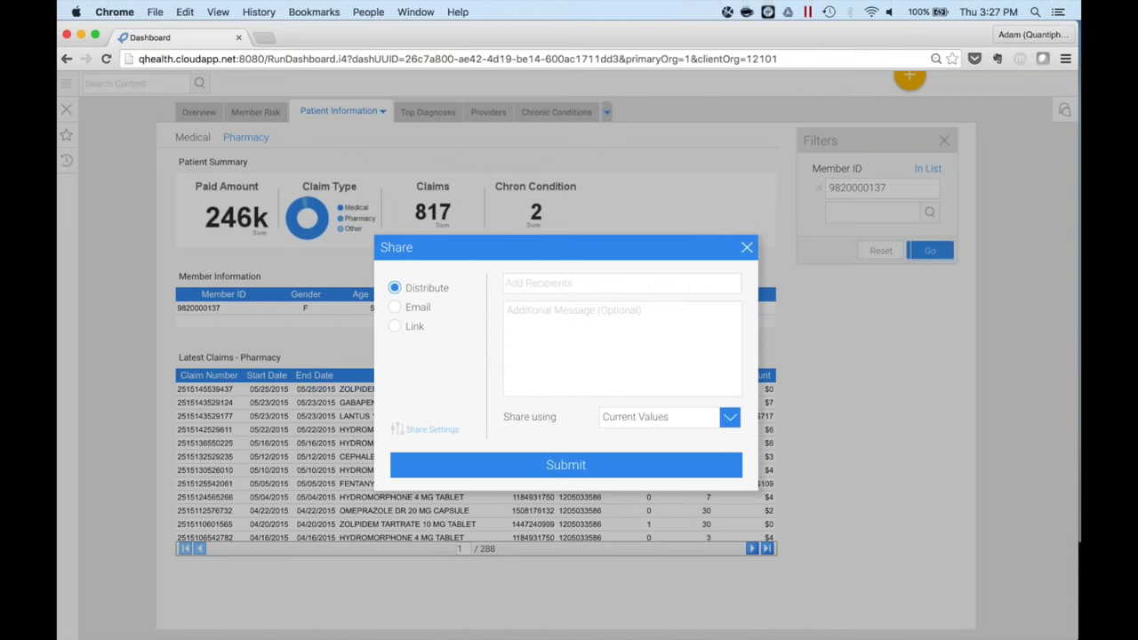
# - Choose email sharing, enable email distribution in the report's share settings, and return to the sharing form
pyautogui.click(417, 309)
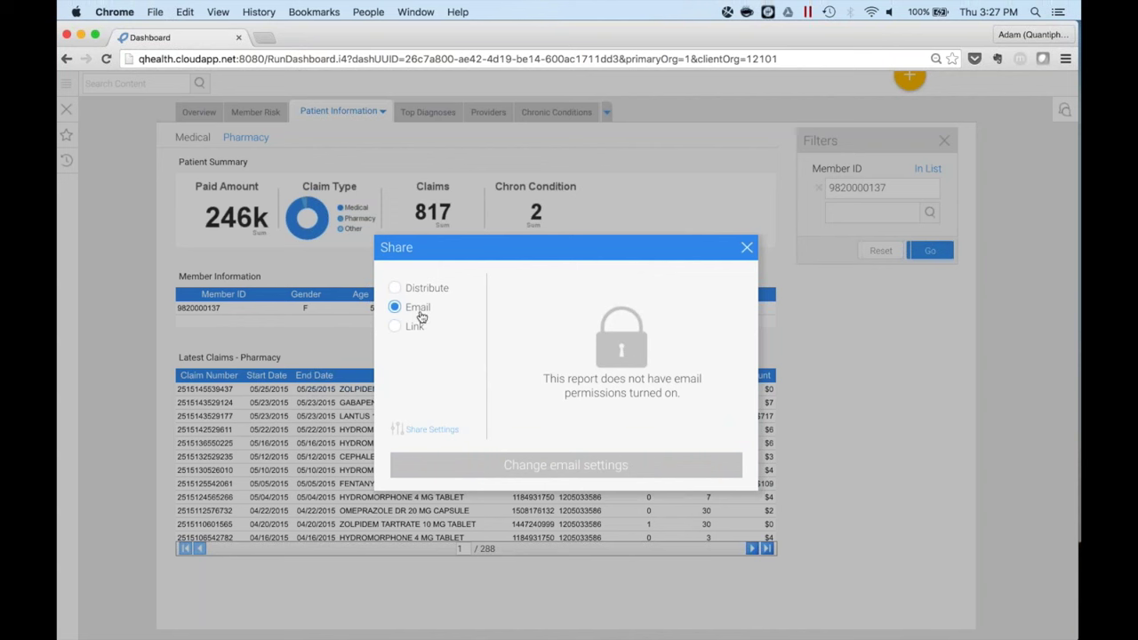
pyautogui.click(428, 432)
pyautogui.click(728, 315)
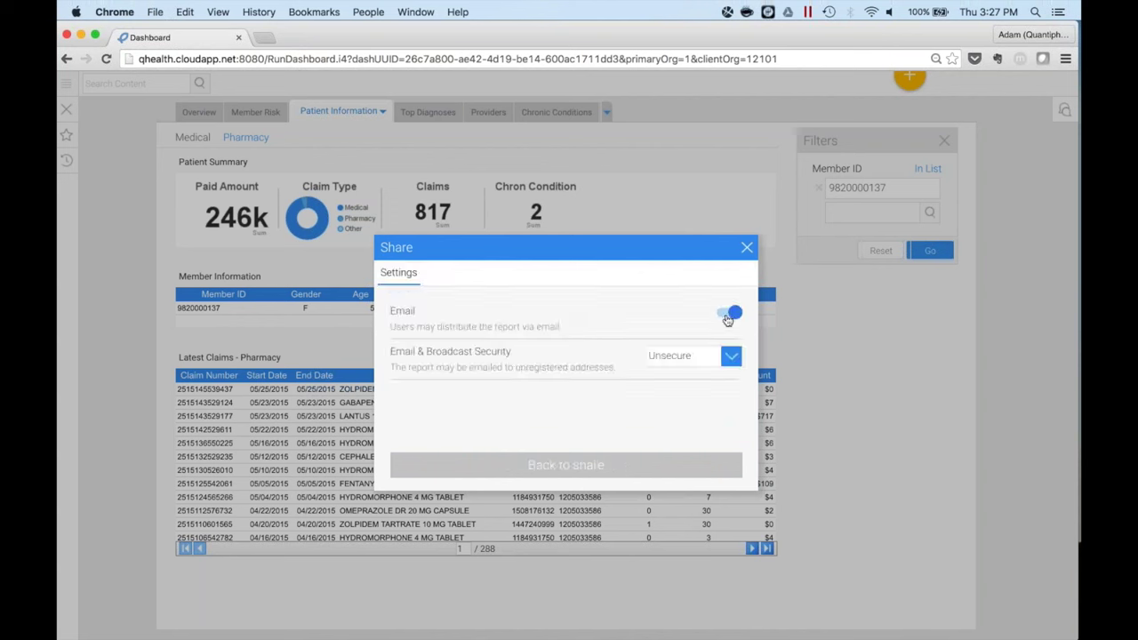
pyautogui.click(569, 465)
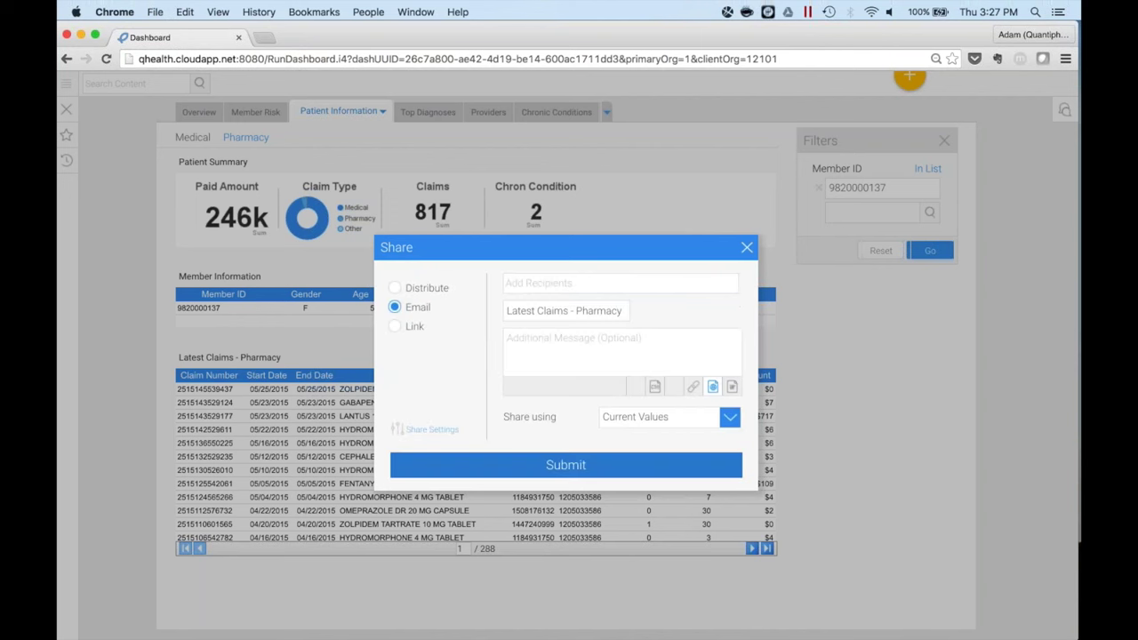
# - Check the email recipient picker and attachment formats, and close the sharing form without submitting
pyautogui.click(569, 283)
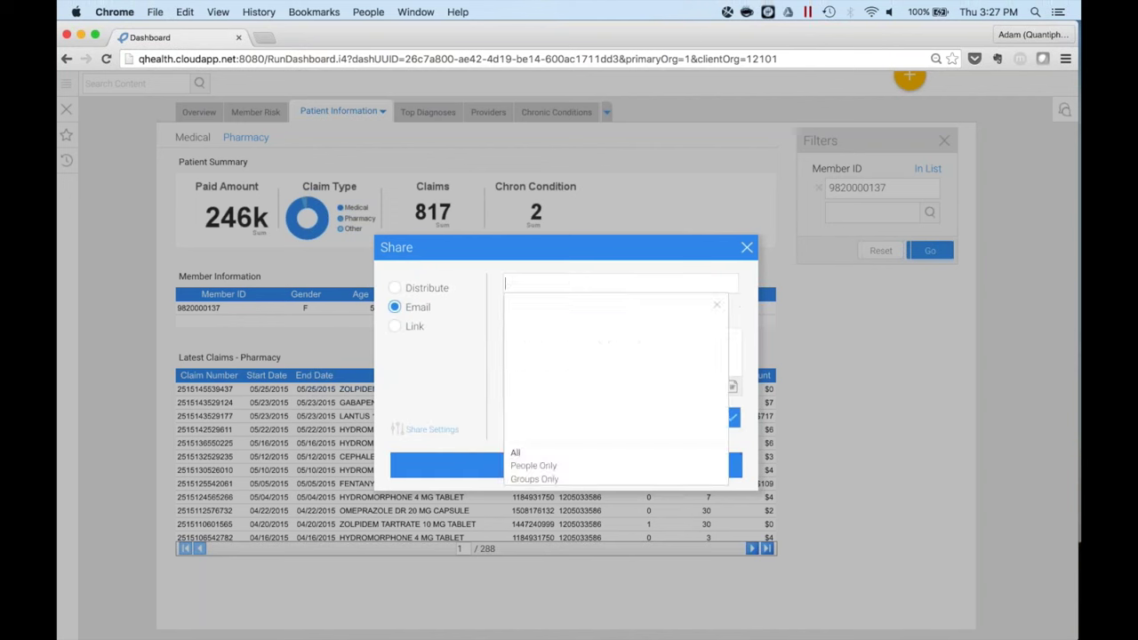
pyautogui.click(495, 348)
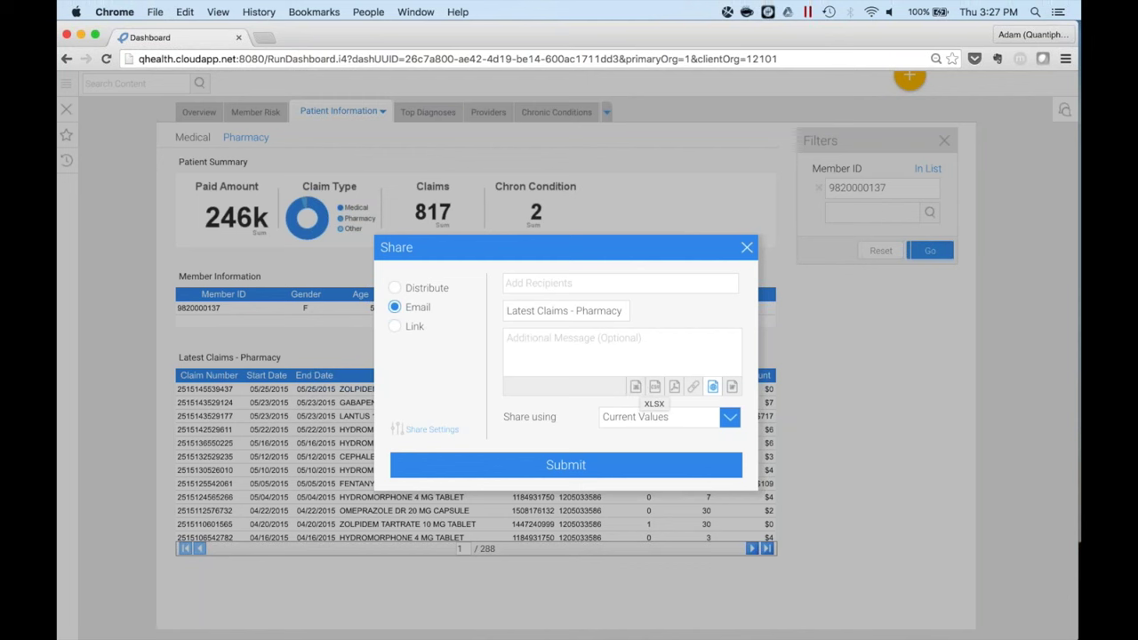
pyautogui.click(747, 247)
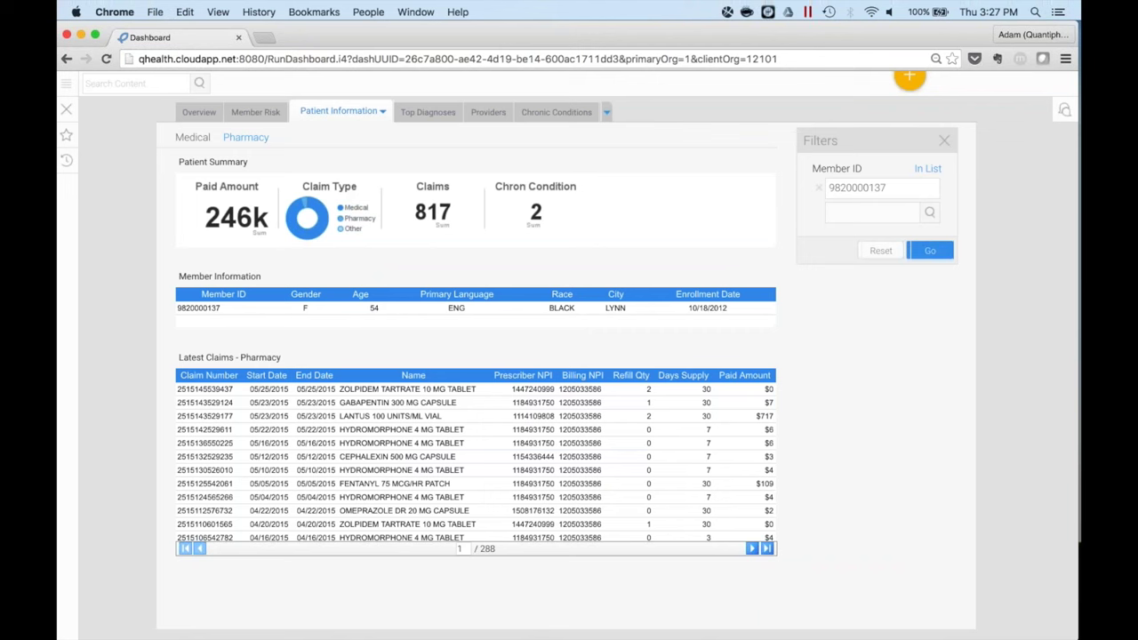
# - Open the full Latest Claims - Pharmacy report and start a new broadcast schedule for it
pyautogui.click(764, 358)
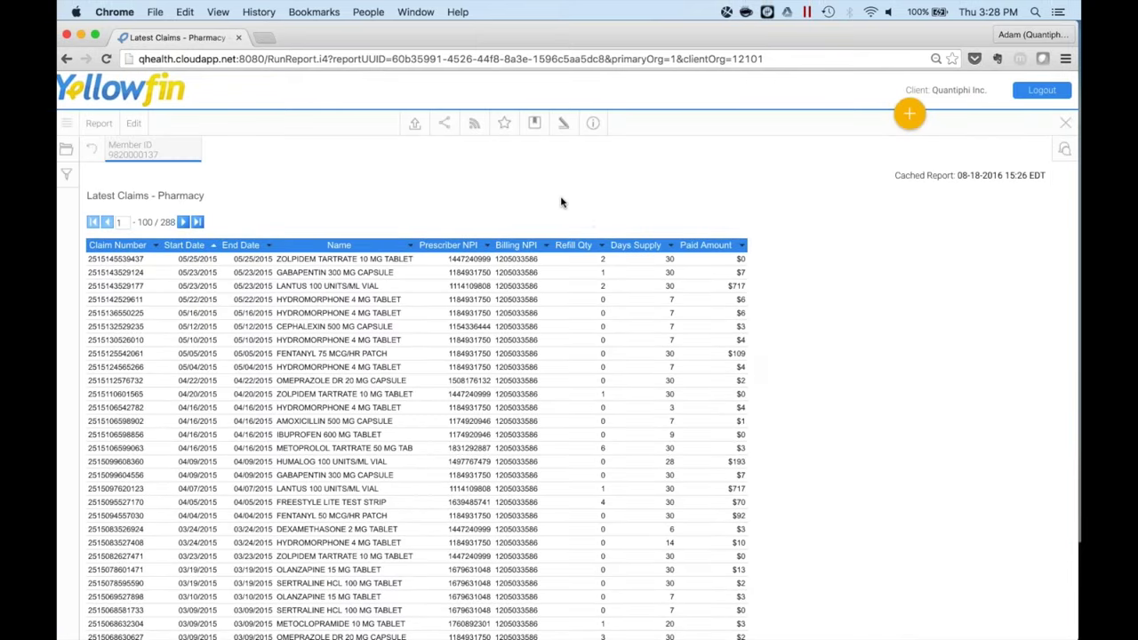
pyautogui.click(475, 126)
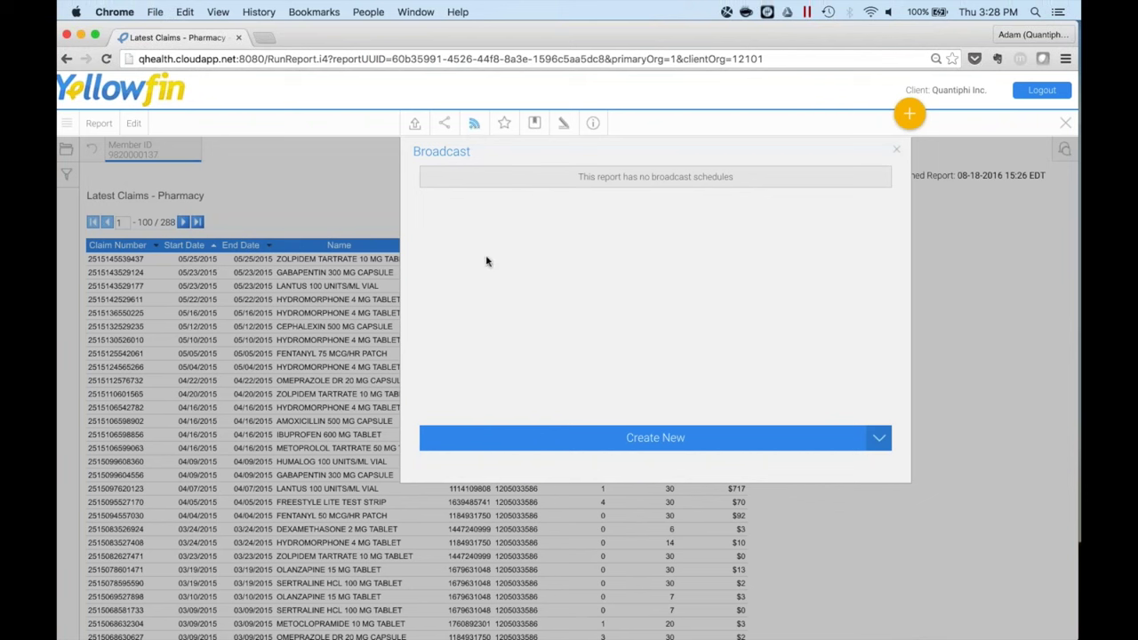
pyautogui.click(517, 435)
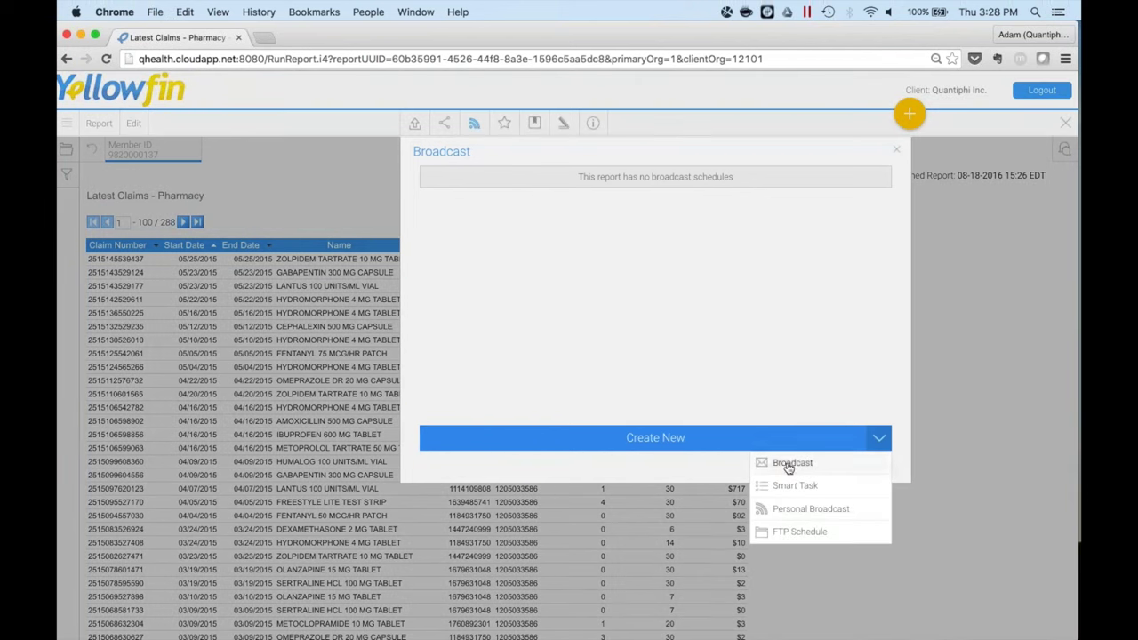
pyautogui.click(790, 463)
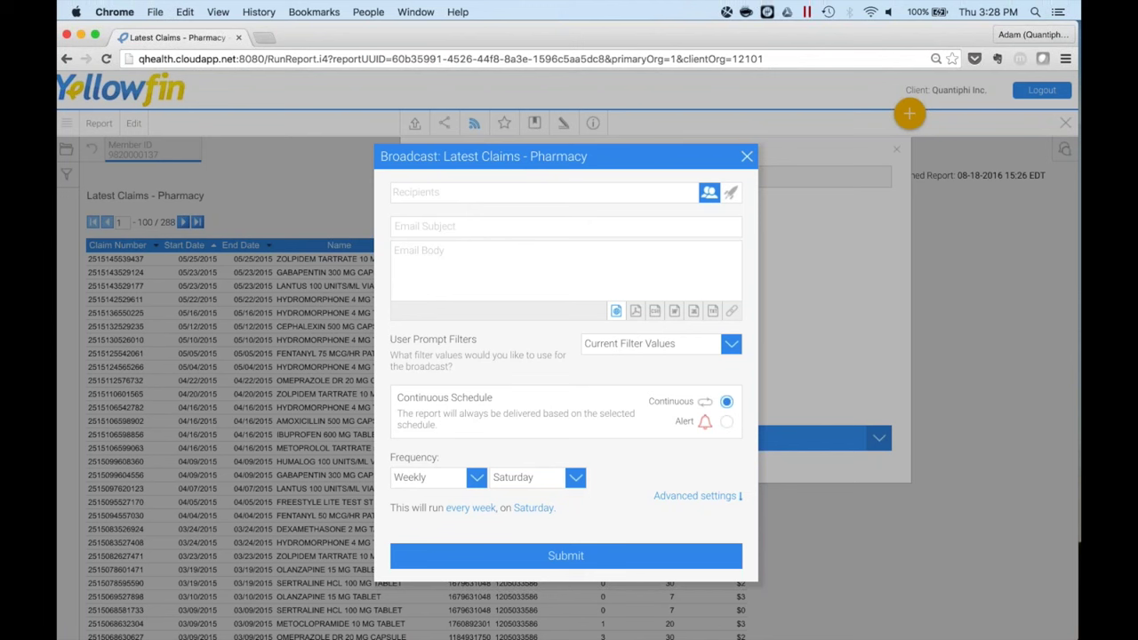
# - Make the broadcast alert-based and select Refill Qty as the field for its delivery rule
pyautogui.click(727, 423)
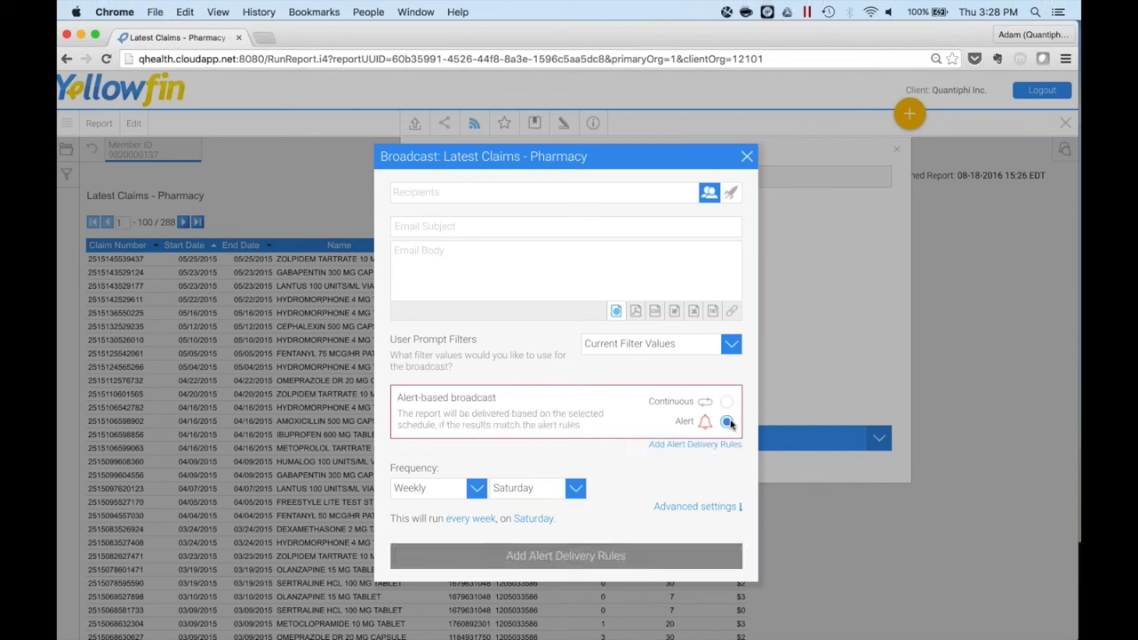
pyautogui.click(657, 556)
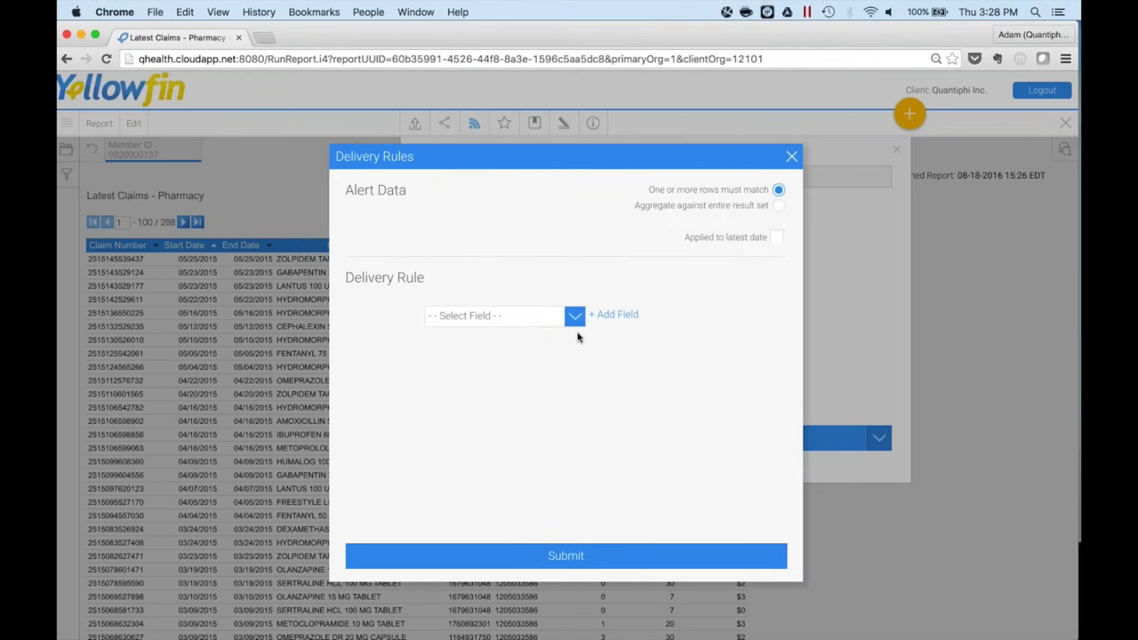
pyautogui.click(574, 318)
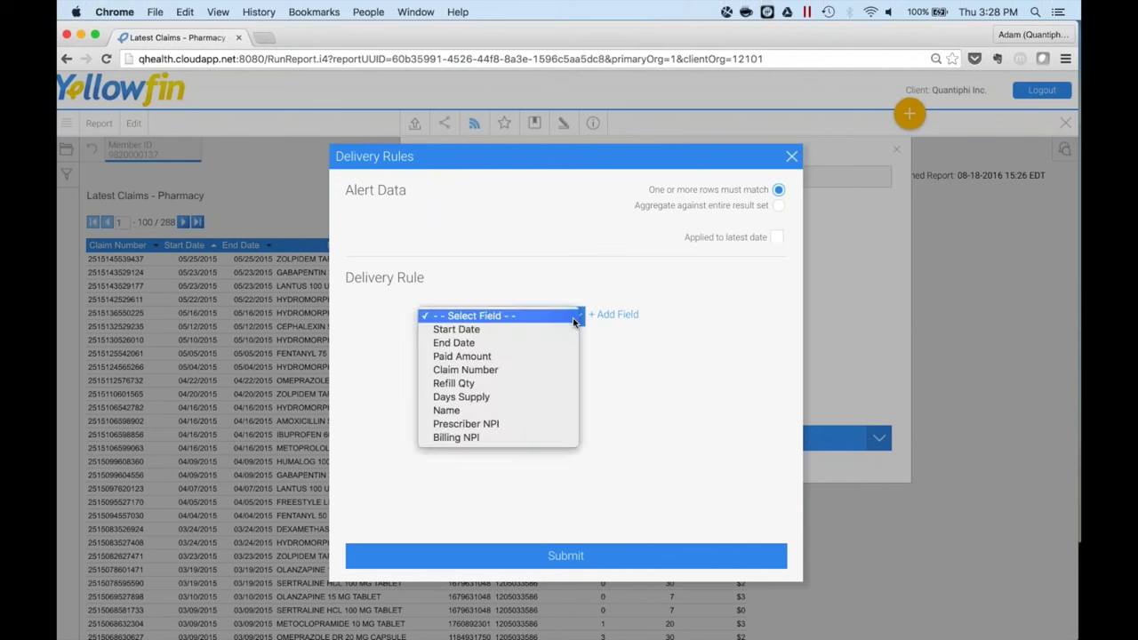
pyautogui.click(554, 369)
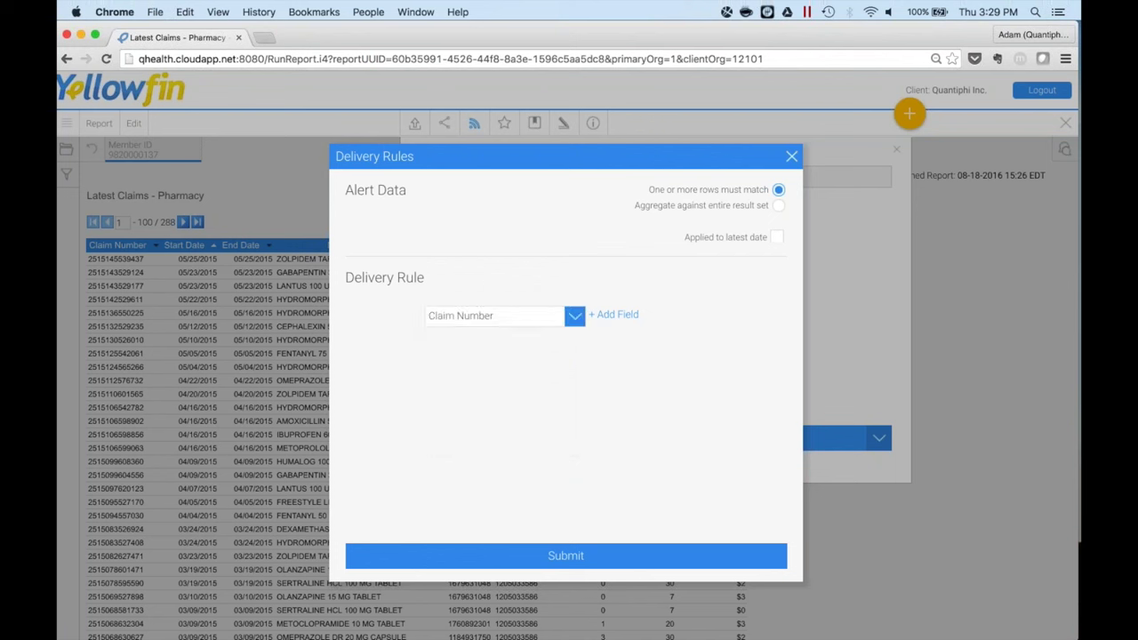
pyautogui.click(574, 316)
pyautogui.click(571, 334)
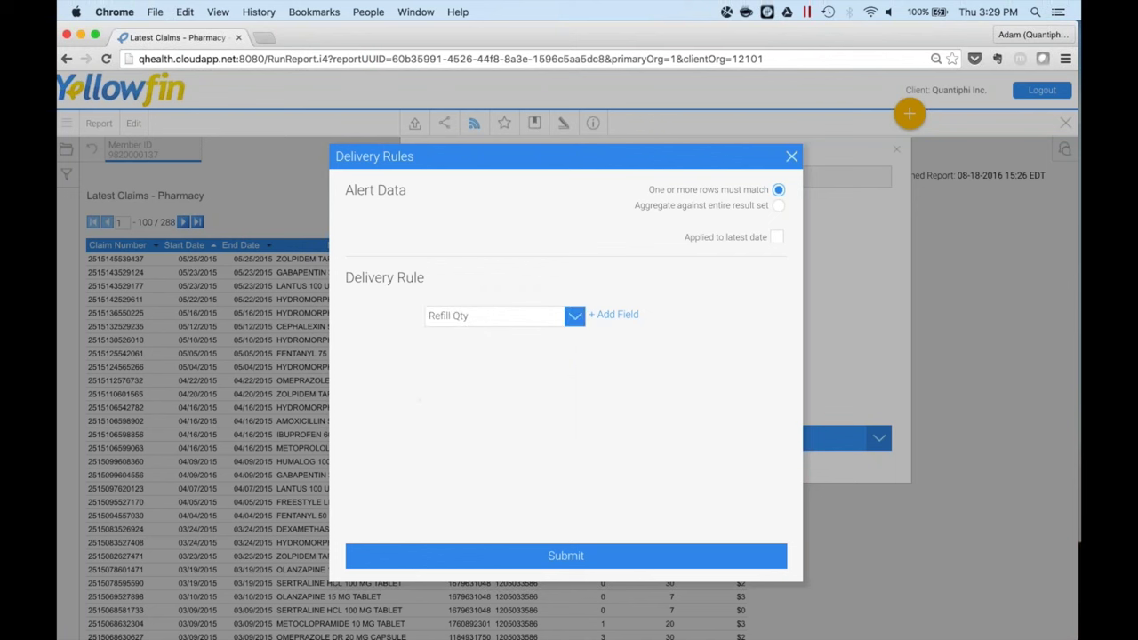